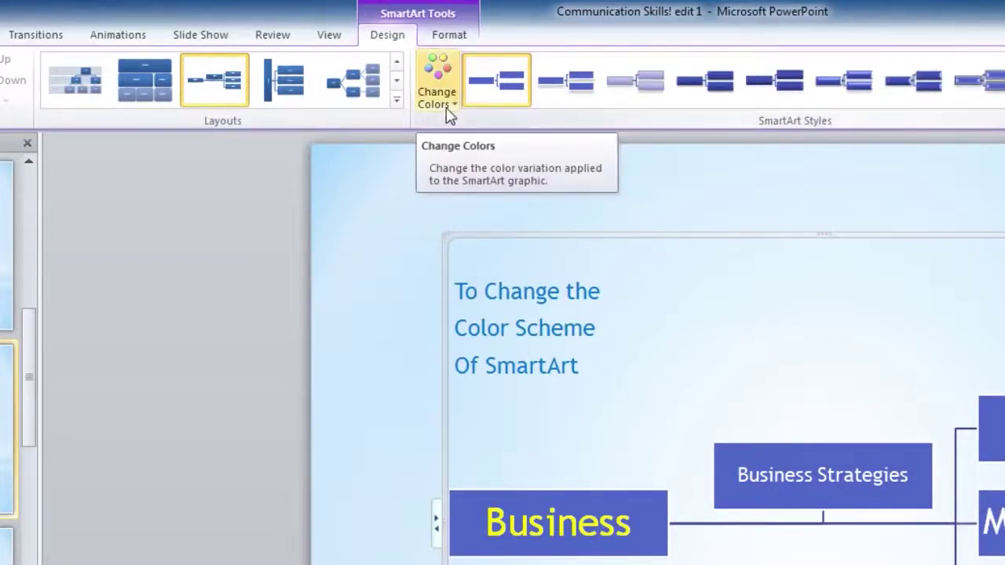
- Recolor the SmartArt with the first Colorful scheme, then select the Business Strategies box
{"action": "left_click", "coordinate": [449, 114]}
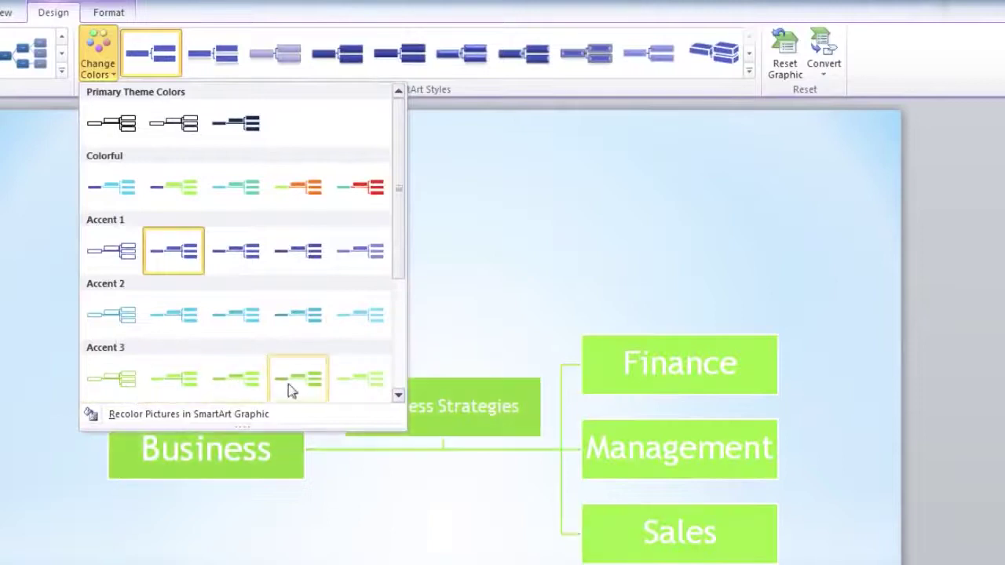
{"action": "left_click", "coordinate": [398, 398]}
{"action": "scroll", "coordinate": [128, 197], "scroll_direction": "up", "scroll_amount": 2}
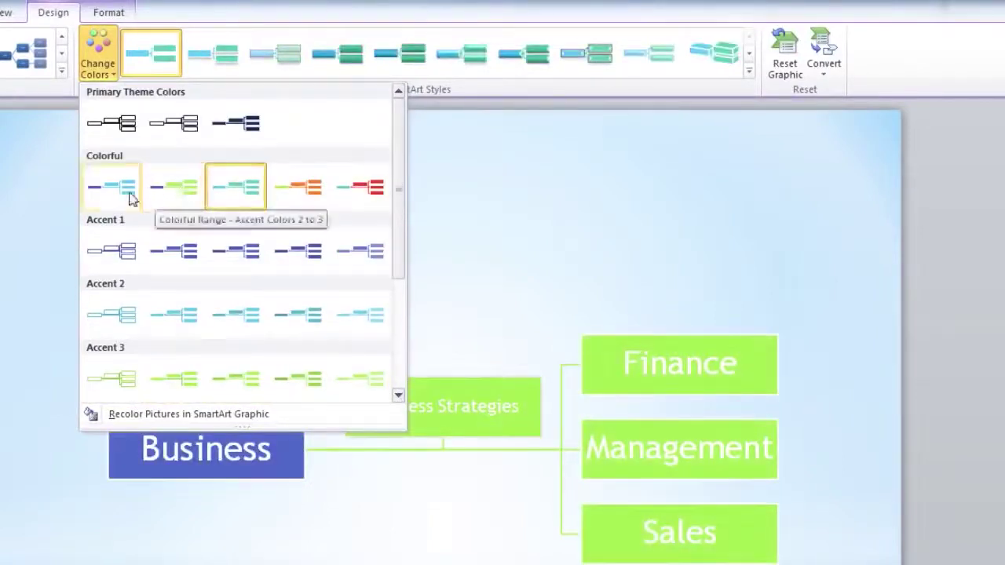
{"action": "left_click", "coordinate": [112, 197]}
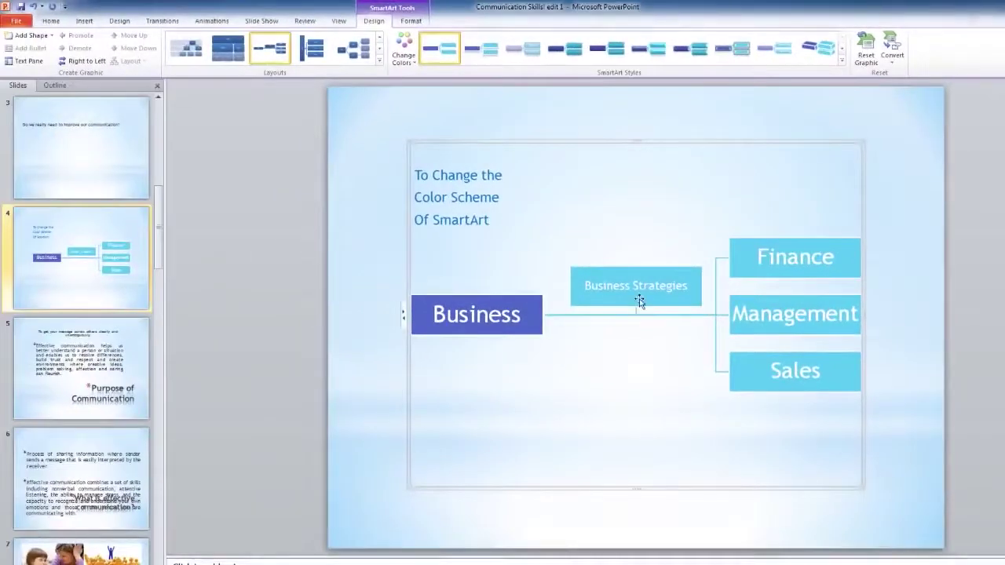
{"action": "left_click", "coordinate": [639, 302]}
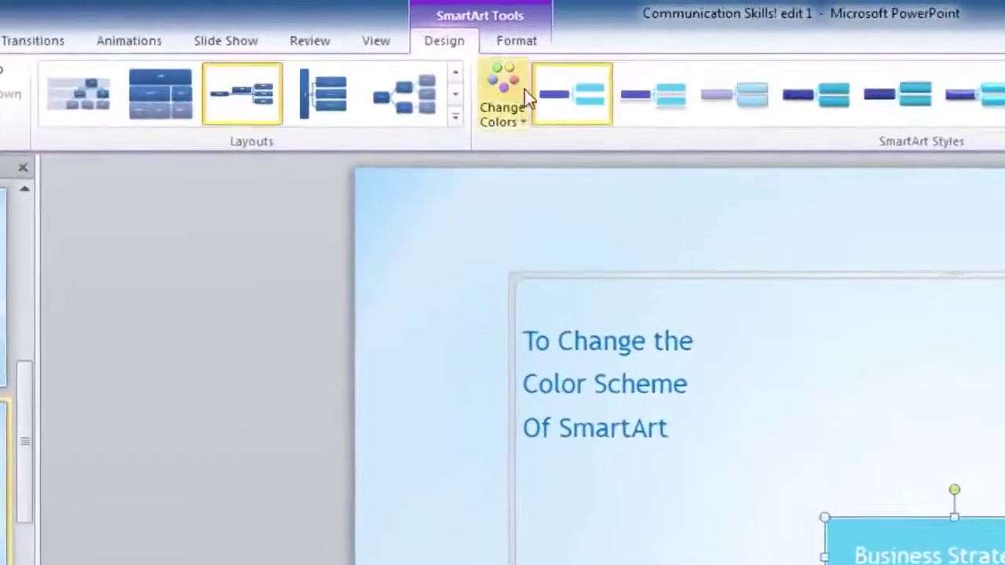
{"action": "left_click", "coordinate": [410, 21]}
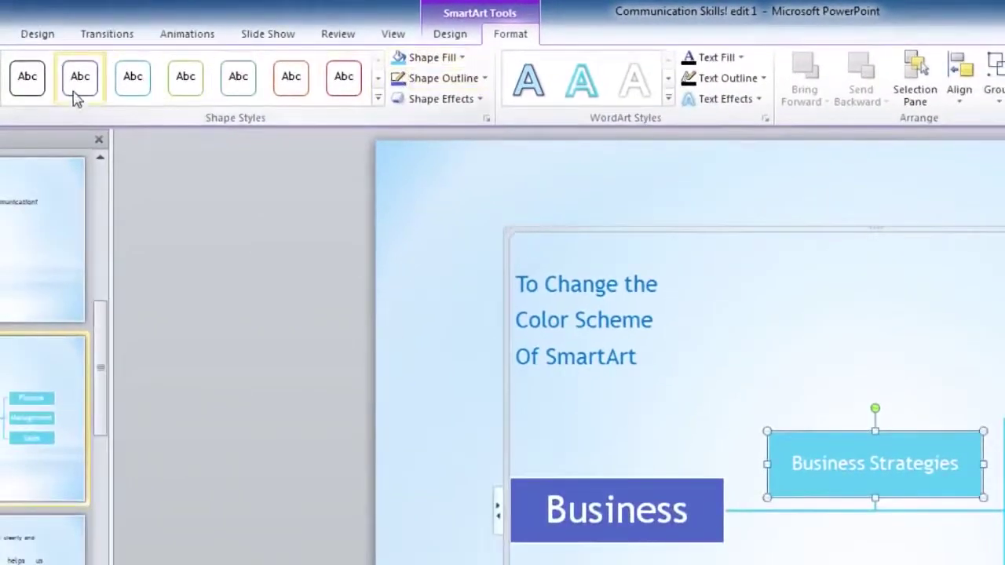
- Apply the white-fill, red-outline shape style to the Business Strategies box
{"action": "left_click", "coordinate": [135, 94]}
{"action": "left_click", "coordinate": [184, 93]}
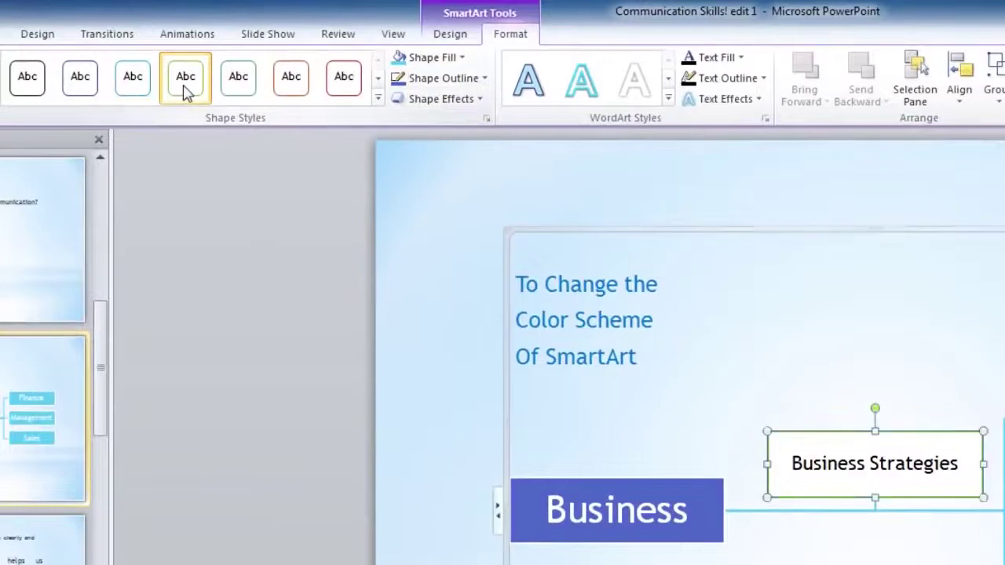
{"action": "left_click", "coordinate": [345, 79]}
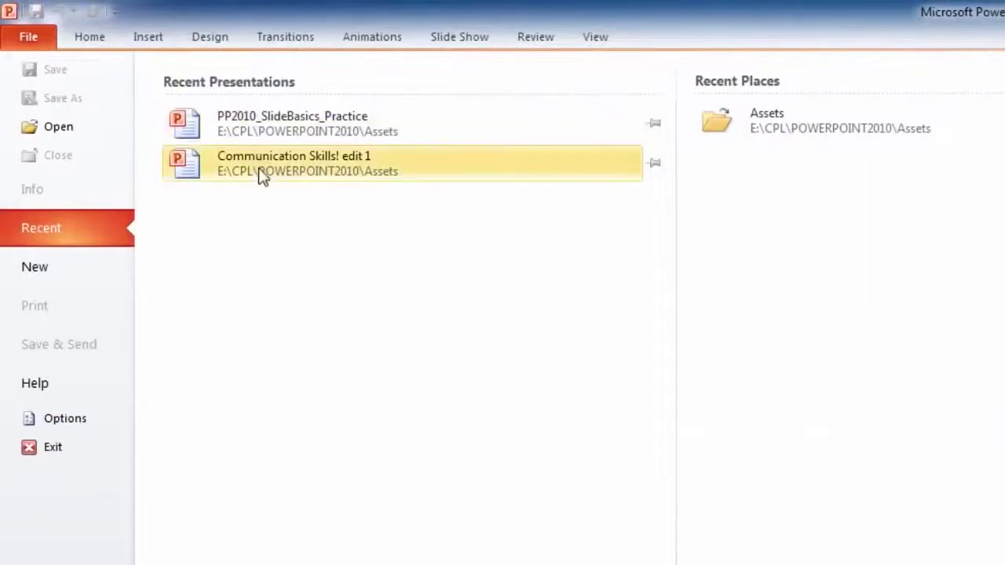
- Open PP2010_SlideBasics_Practice from recent files and bring up the Save As dialog
{"action": "left_click", "coordinate": [252, 126]}
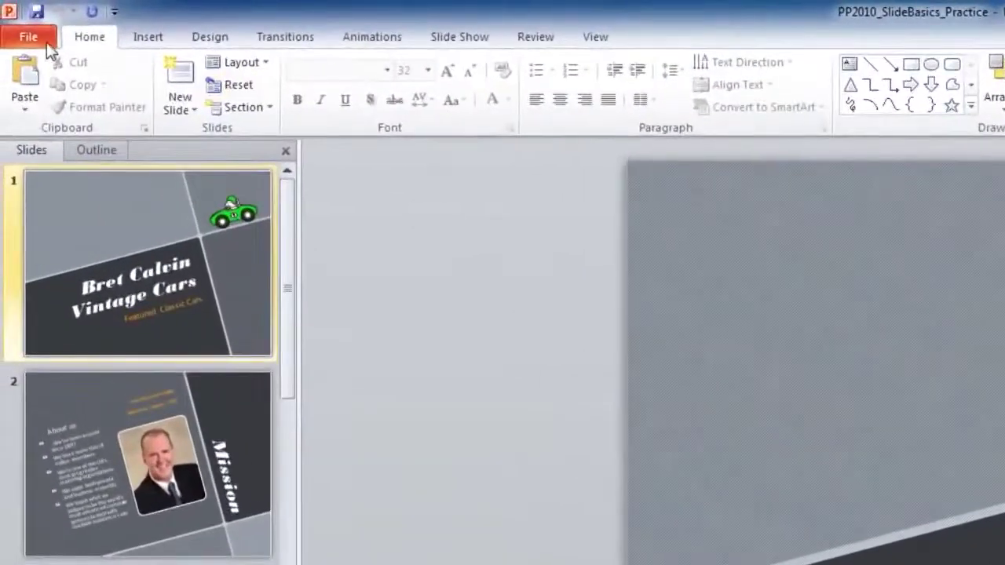
{"action": "left_click", "coordinate": [45, 44]}
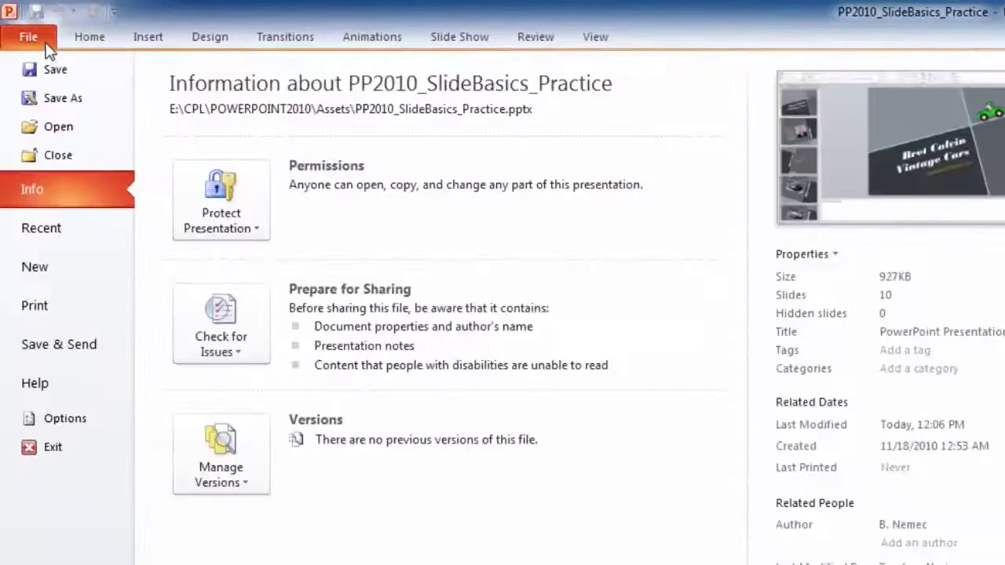
{"action": "left_click", "coordinate": [70, 104]}
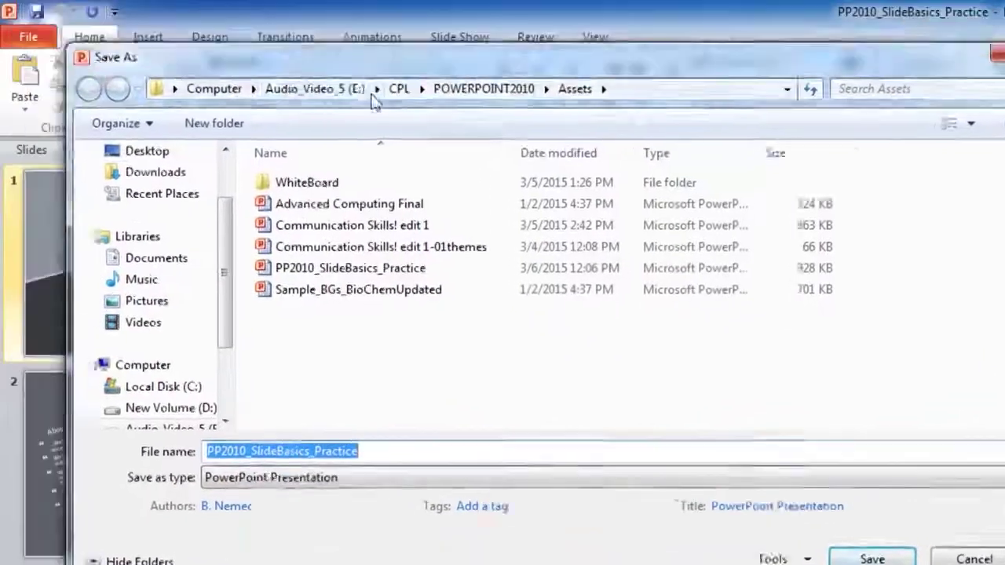
{"action": "left_click_drag", "start_coordinate": [375, 100], "coordinate": [585, 252]}
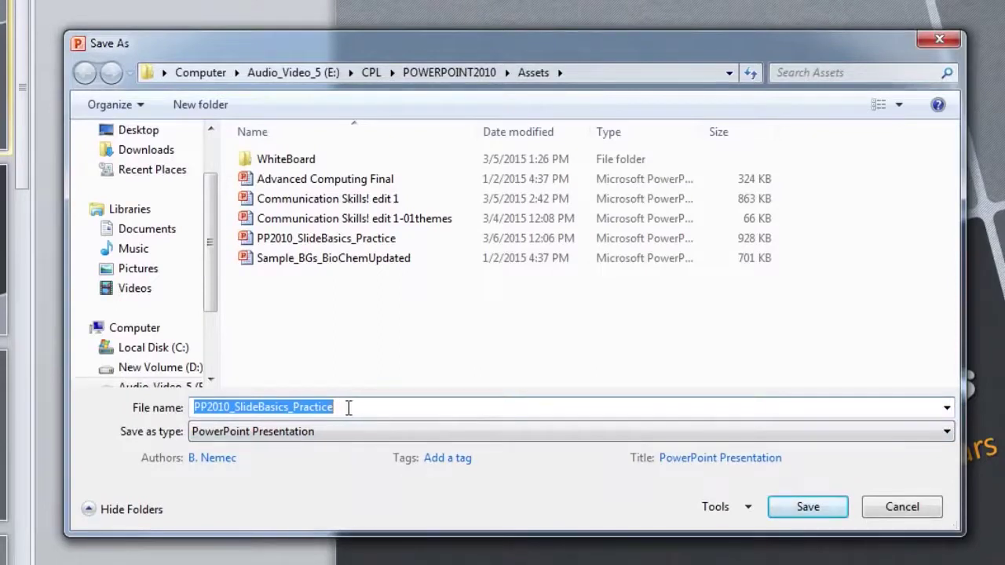
- Save the presentation as Bret-Vintage-Cars in Outline/RTF format
{"action": "type", "text": "Bret"}
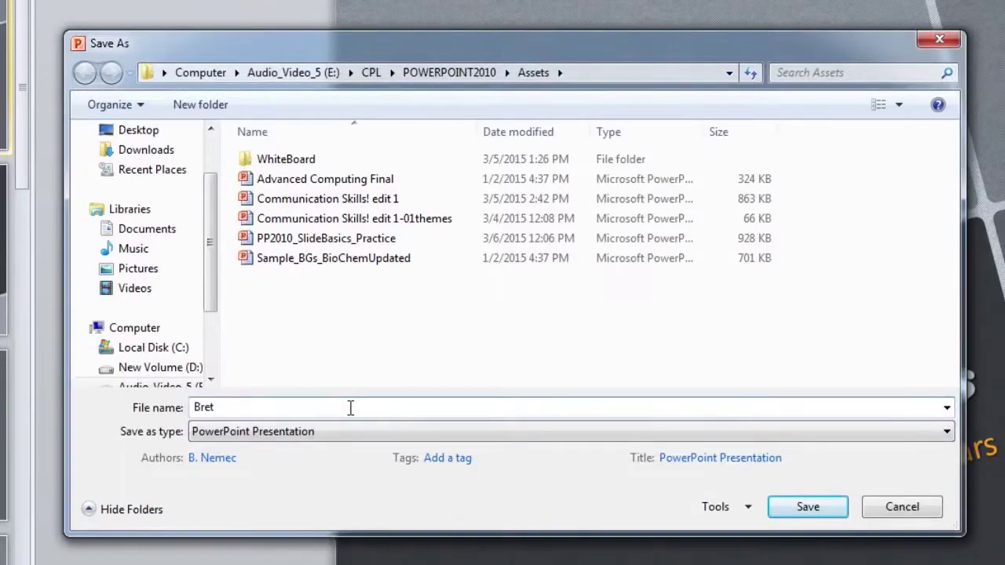
{"action": "type", "text": "-Vintage-Cars"}
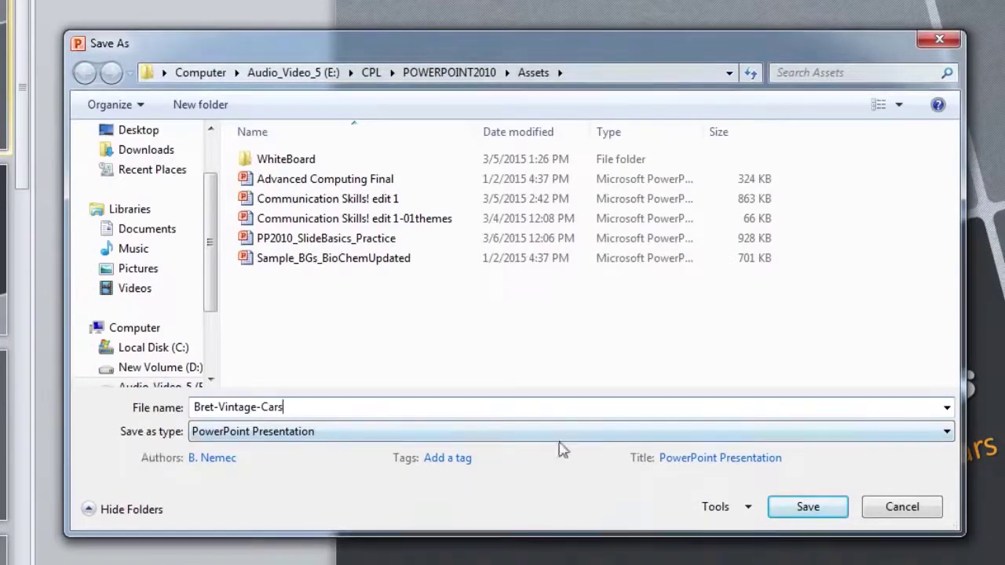
{"action": "left_click", "coordinate": [947, 434]}
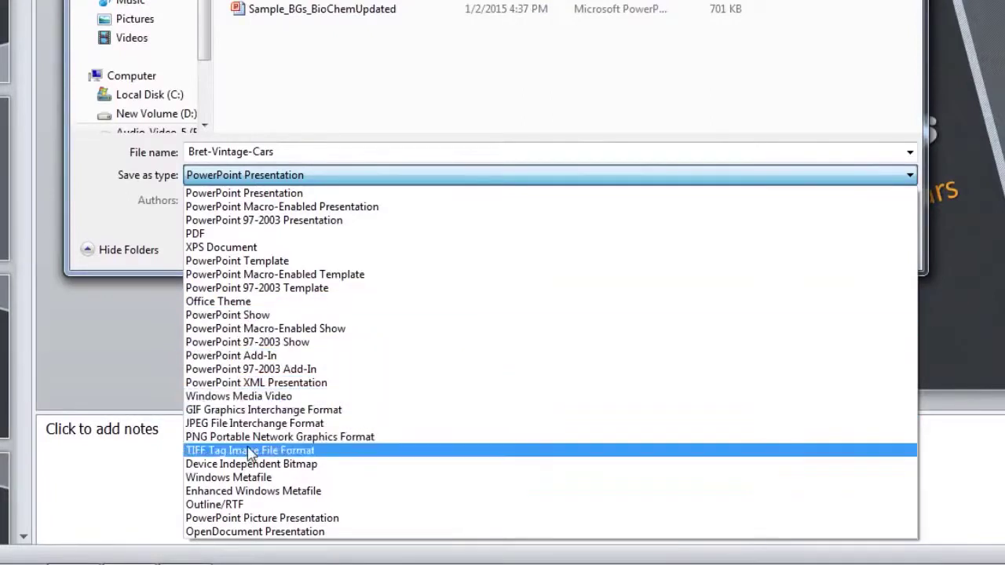
{"action": "left_click", "coordinate": [233, 506]}
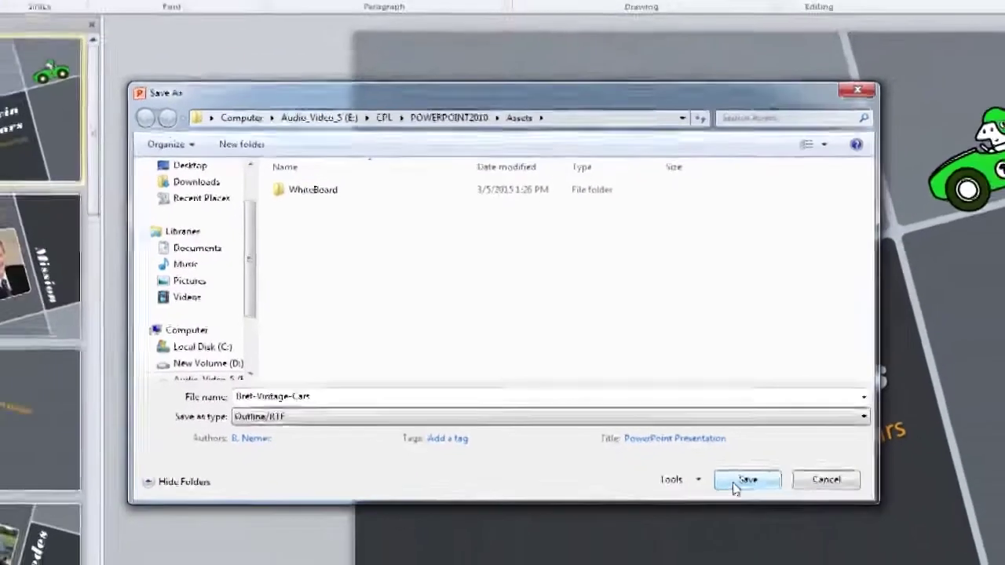
{"action": "left_click", "coordinate": [781, 509]}
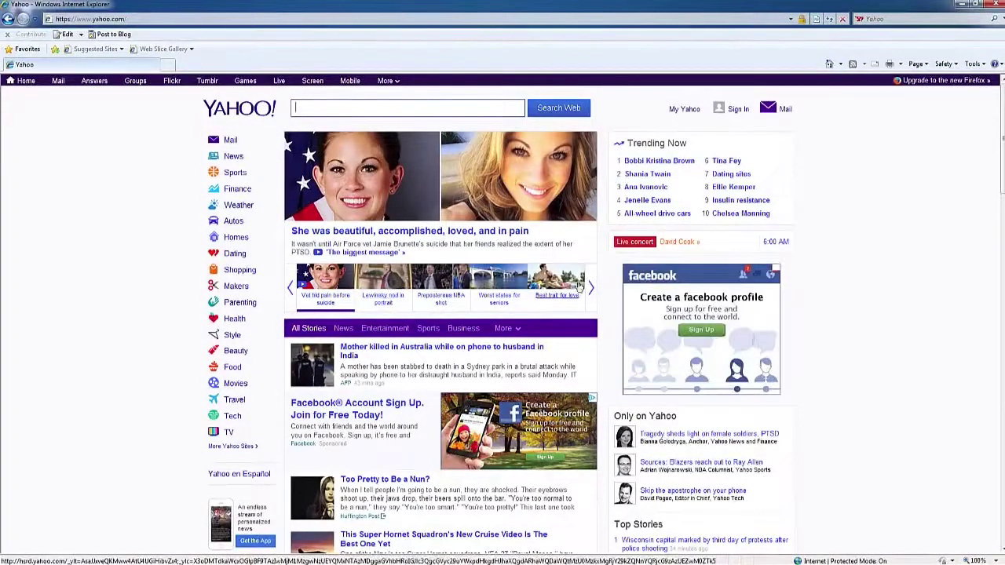
{"action": "left_click", "coordinate": [590, 288]}
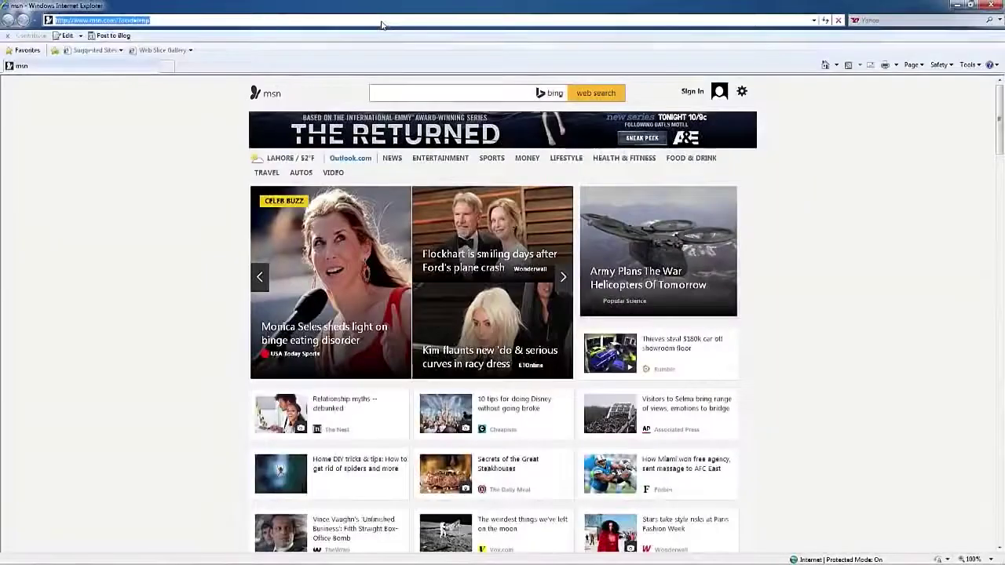
{"action": "left_click", "coordinate": [380, 25]}
{"action": "type", "text": "wwww"}
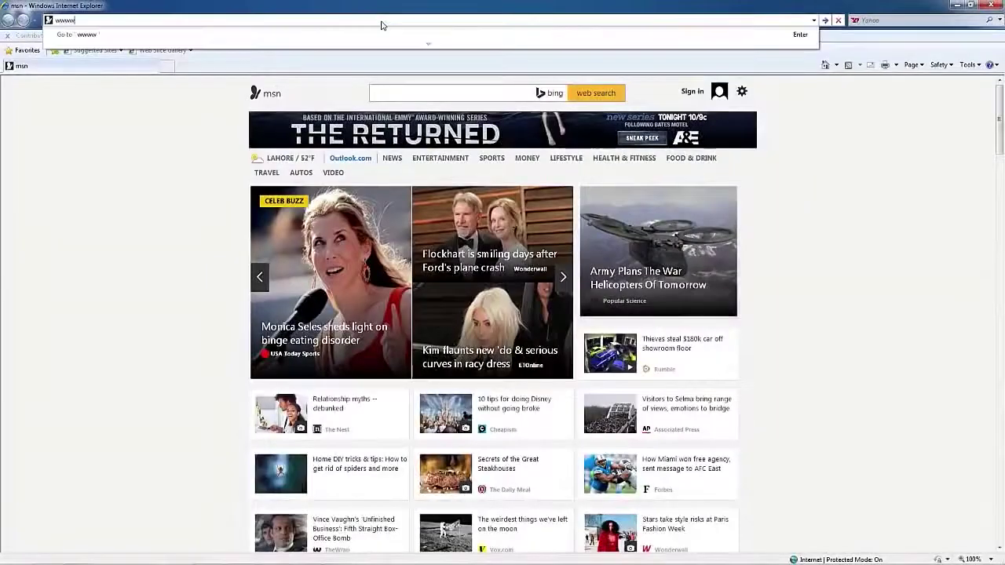
{"action": "key", "text": "BackSpace"}
{"action": "key", "text": "BackSpace"}
{"action": "key", "text": "BackSpace"}
{"action": "key", "text": "BackSpace"}
{"action": "type", "text": "www.vu.edu.pk"}
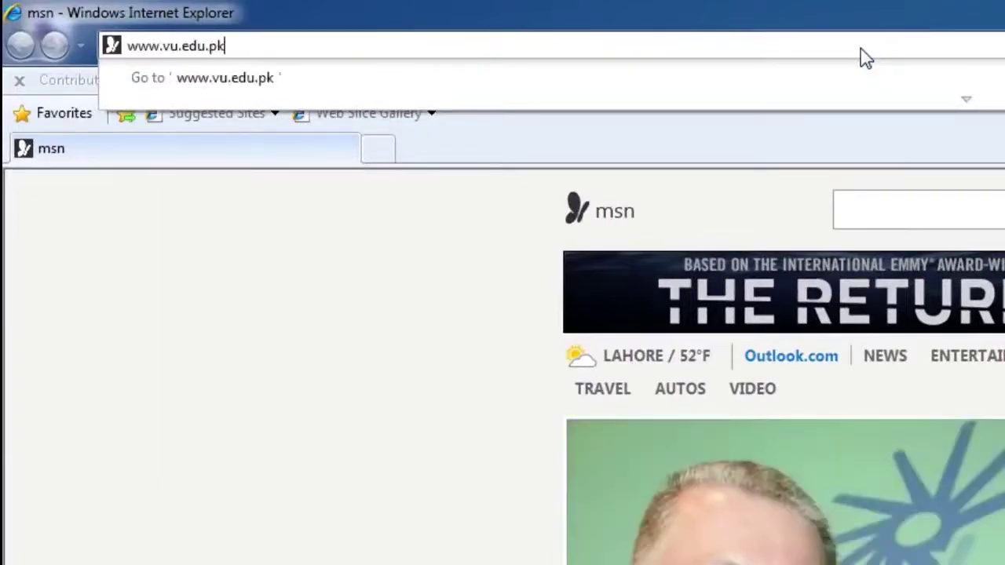
{"action": "key", "text": "Return"}
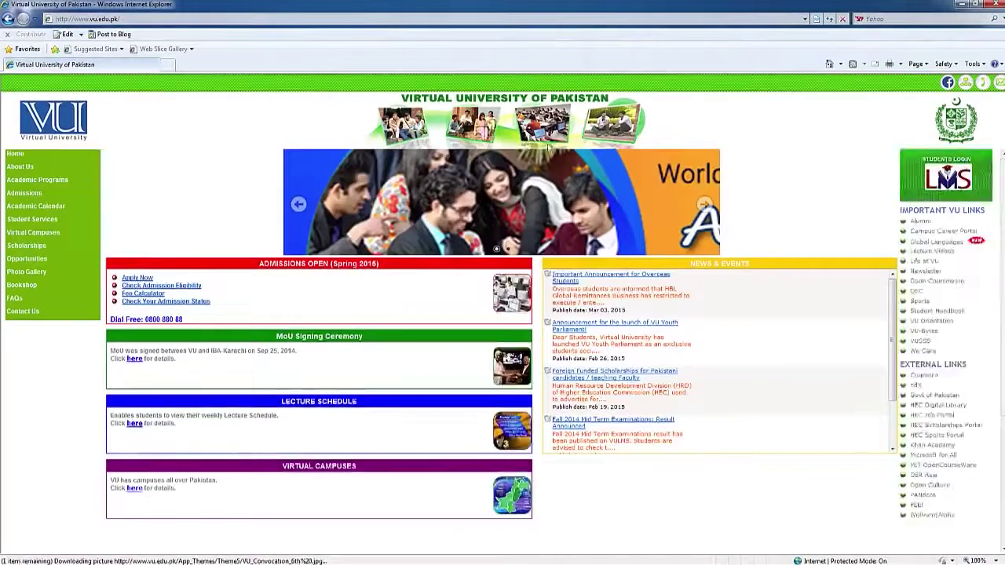
{"action": "left_click", "coordinate": [185, 19]}
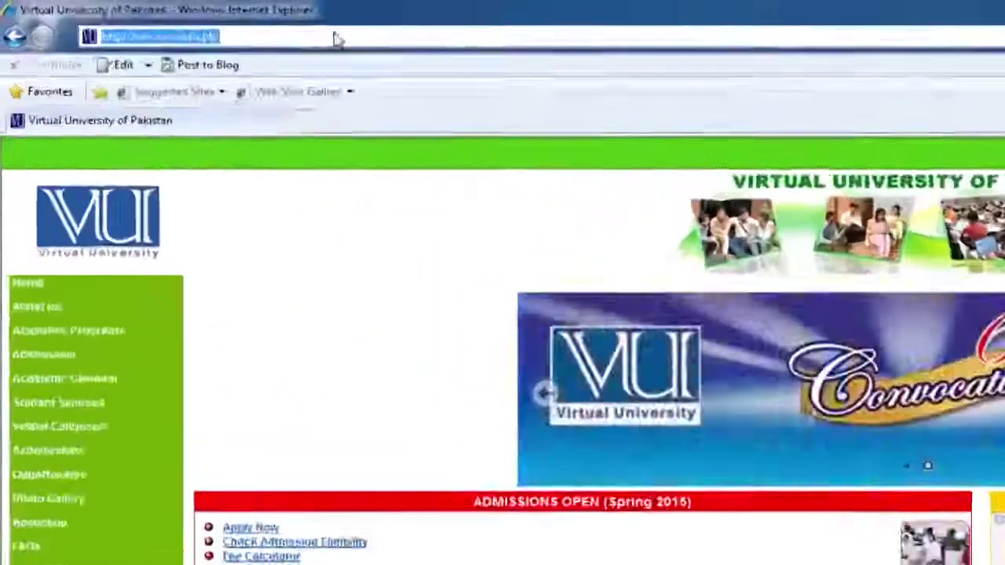
{"action": "type", "text": "www.google.com"}
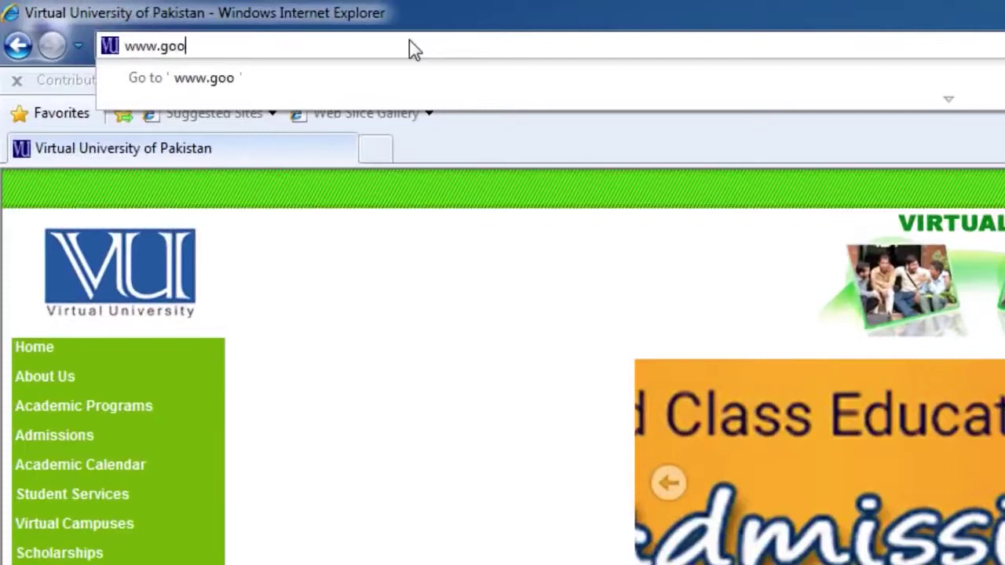
{"action": "key", "text": "Return"}
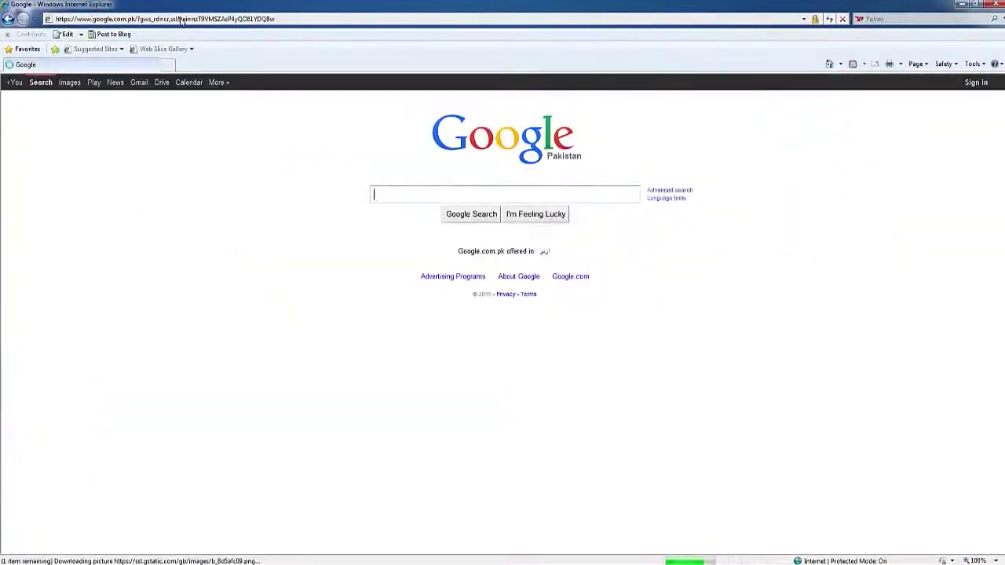
{"action": "left_click", "coordinate": [180, 19]}
{"action": "type", "text": "www"}
{"action": "type", "text": ".yahoo.com"}
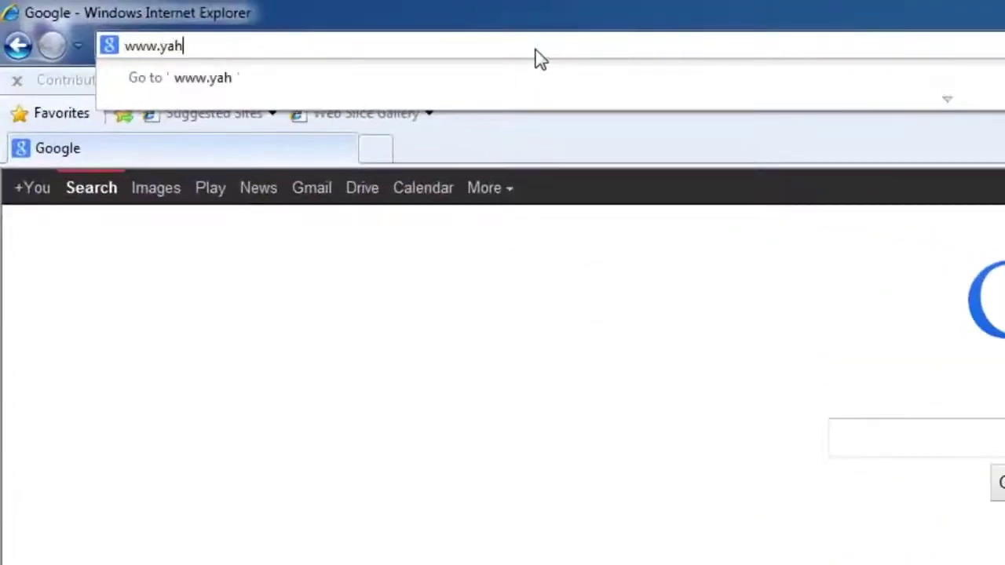
{"action": "key", "text": "Return"}
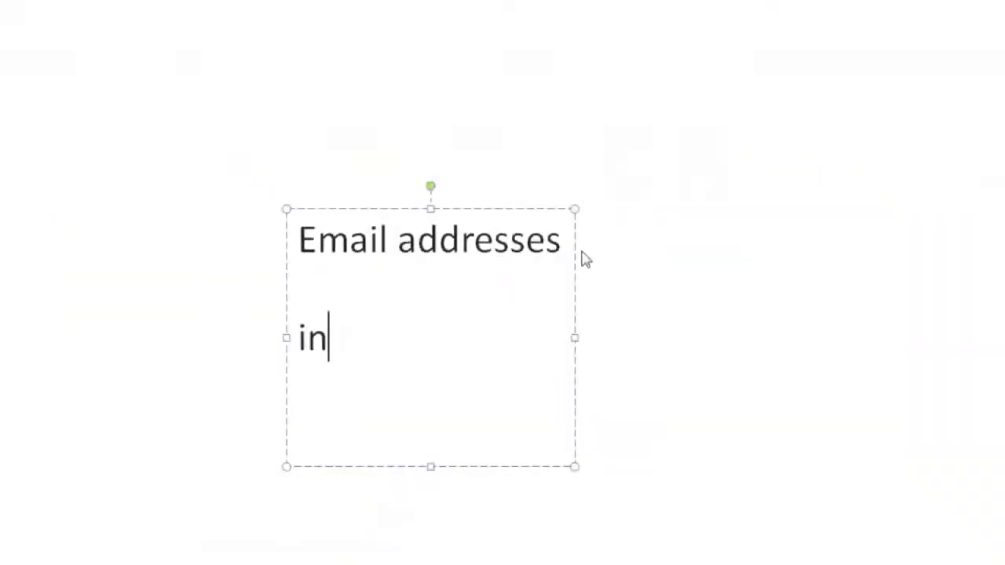
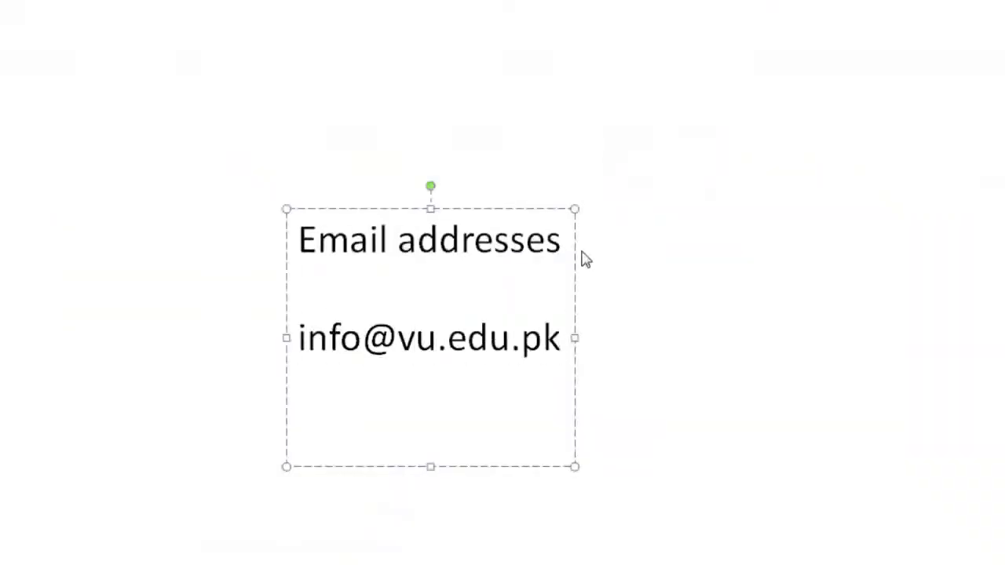
{"action": "key", "text": "Return"}
{"action": "type", "text": "@company"}
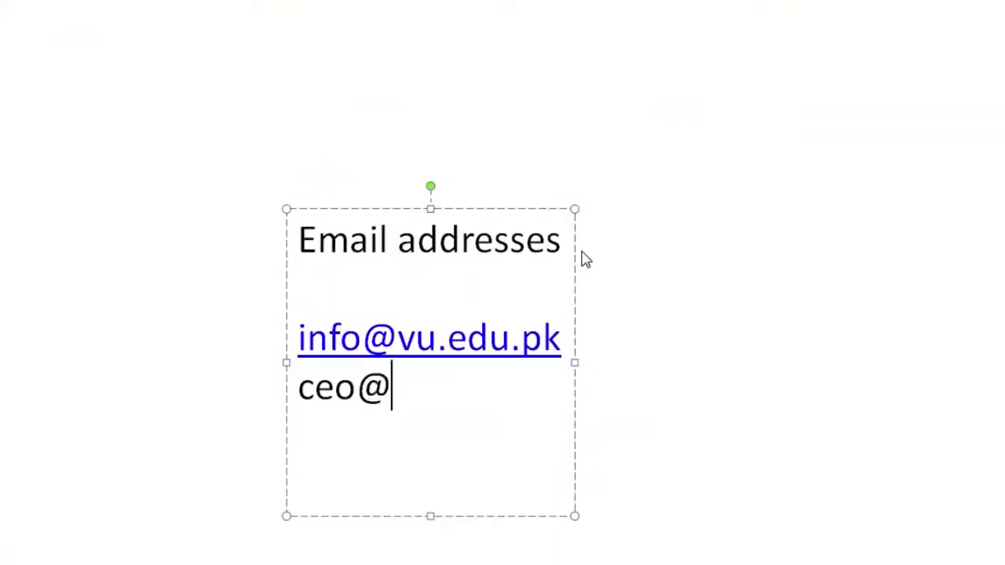
{"action": "type", "text": ".ne"}
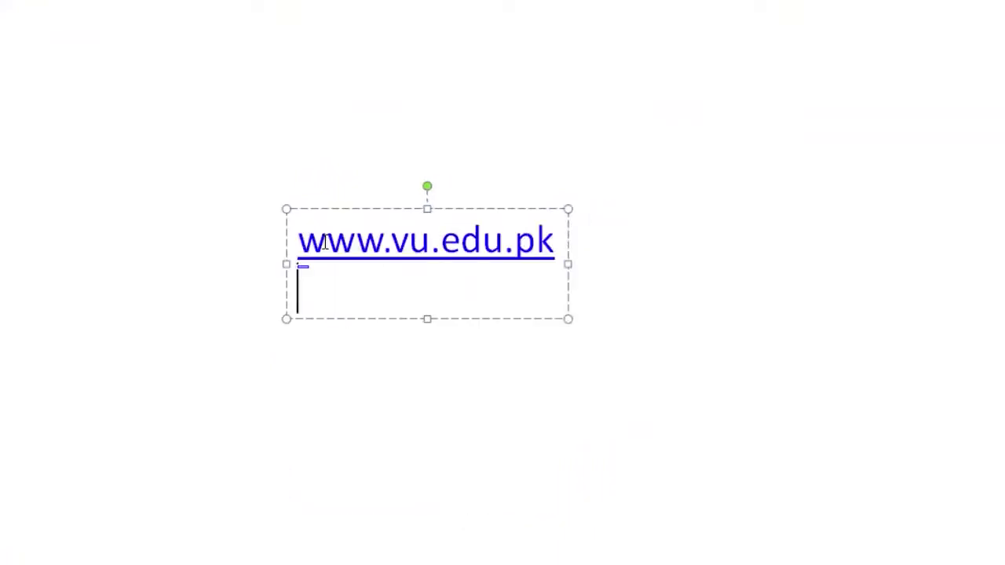
{"action": "type", "text": "ww"}
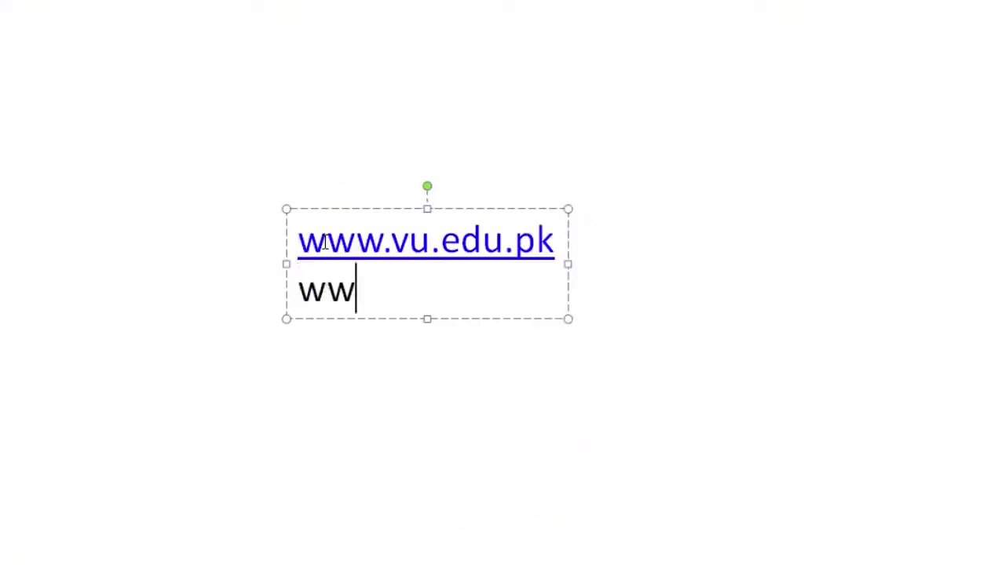
{"action": "type", "text": "w.google.com"}
{"action": "key", "text": "Return"}
{"action": "type", "text": "www."}
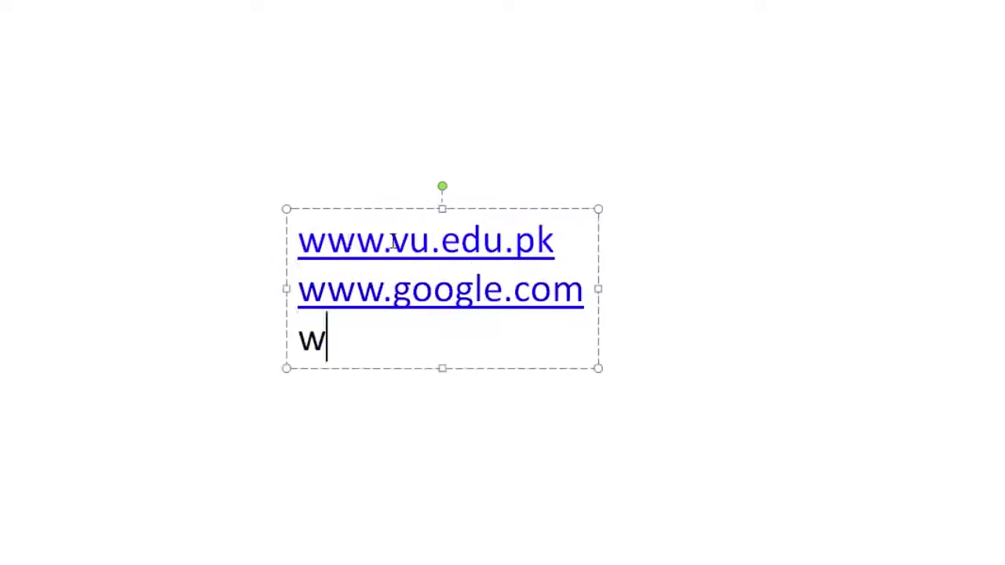
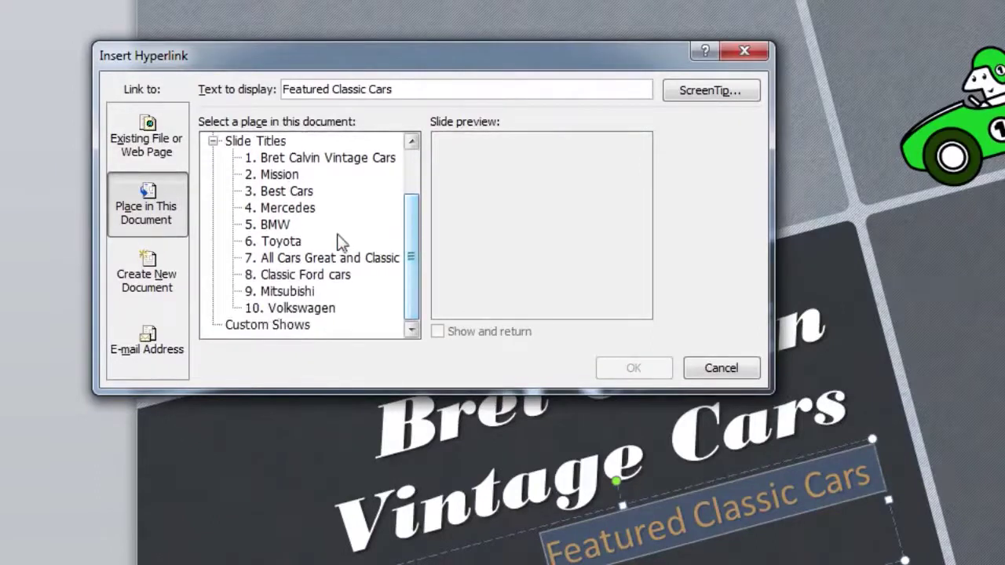
- Link the Featured Classic Cars subtitle to slide 6, Toyota, in this presentation
{"action": "left_click", "coordinate": [288, 248]}
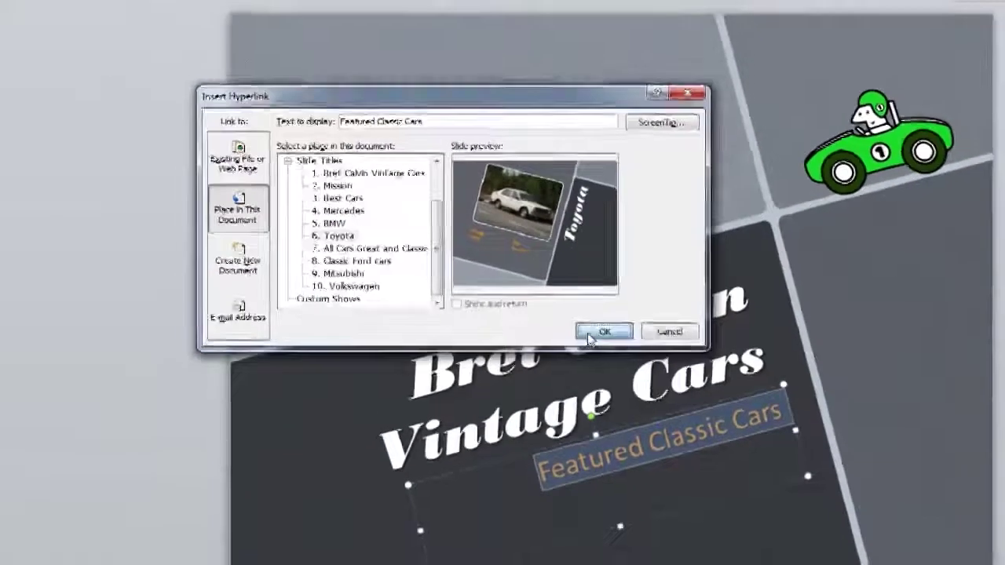
{"action": "left_click", "coordinate": [612, 371]}
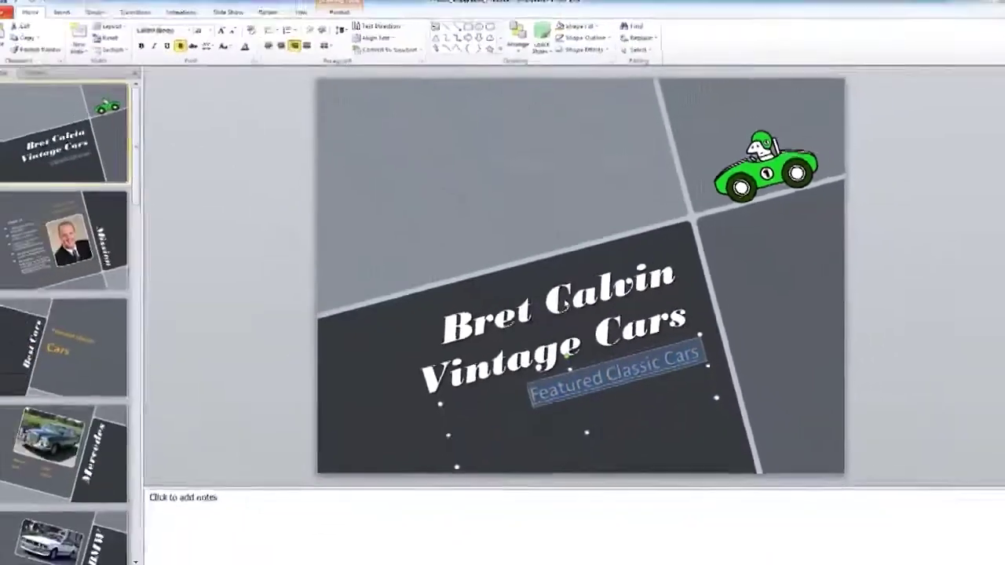
- Run the slide show from the start and follow the Featured Classic Cars link to Toyota
{"action": "key", "text": "F5"}
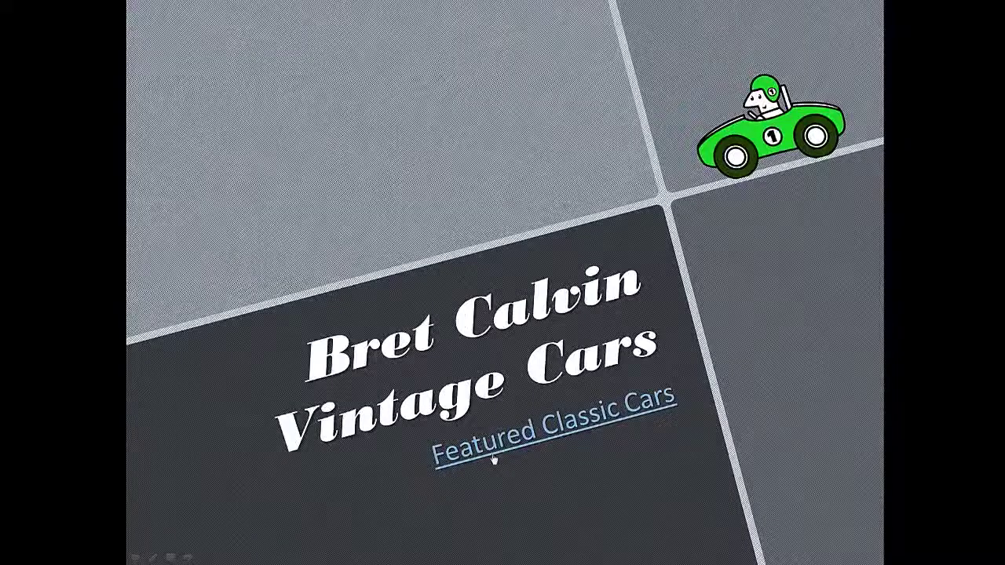
{"action": "left_click", "coordinate": [559, 437]}
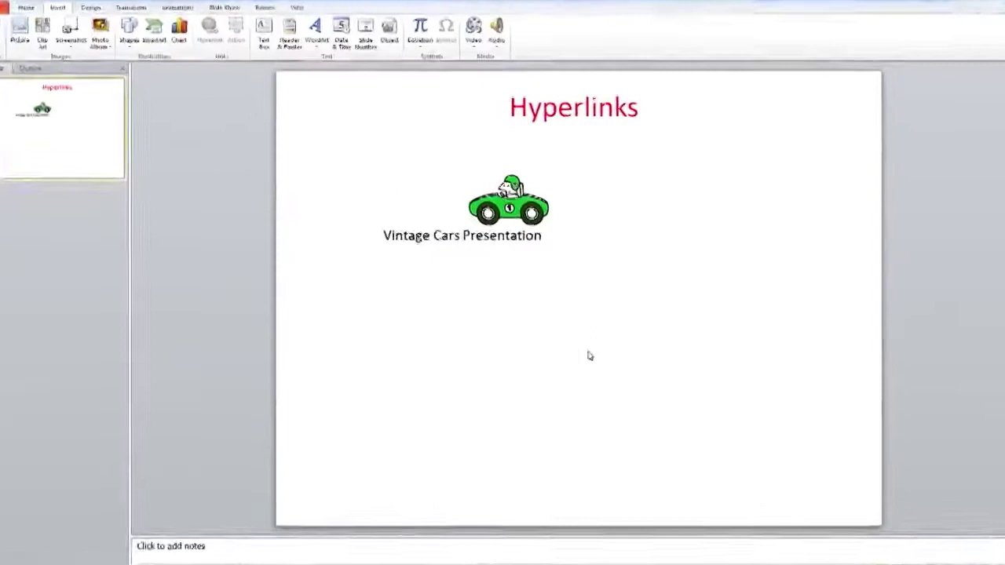
- Select the whole Vintage Cars Presentation text and start a hyperlink on it
{"action": "left_click", "coordinate": [385, 227]}
{"action": "triple_click", "coordinate": [476, 227]}
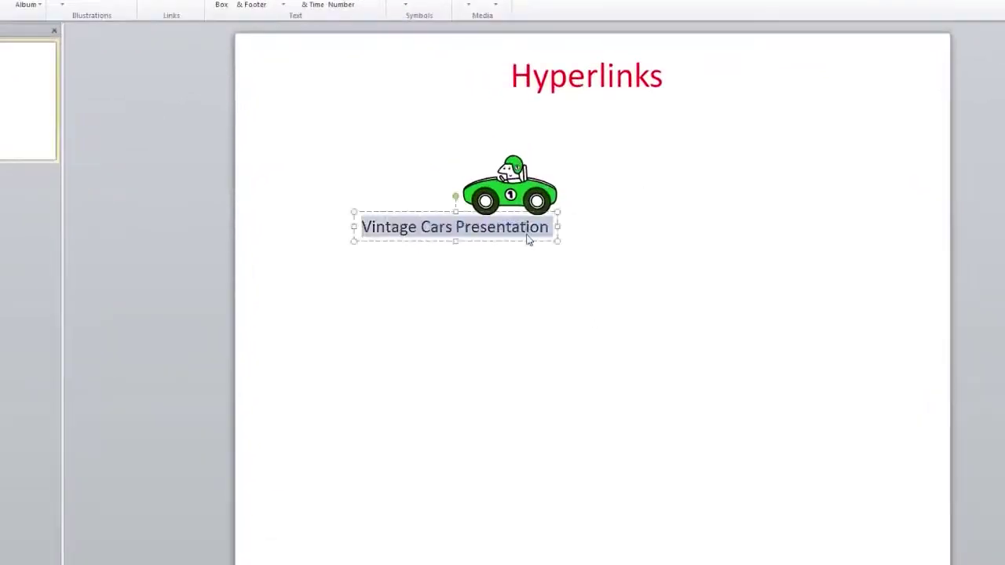
{"action": "right_click", "coordinate": [475, 229]}
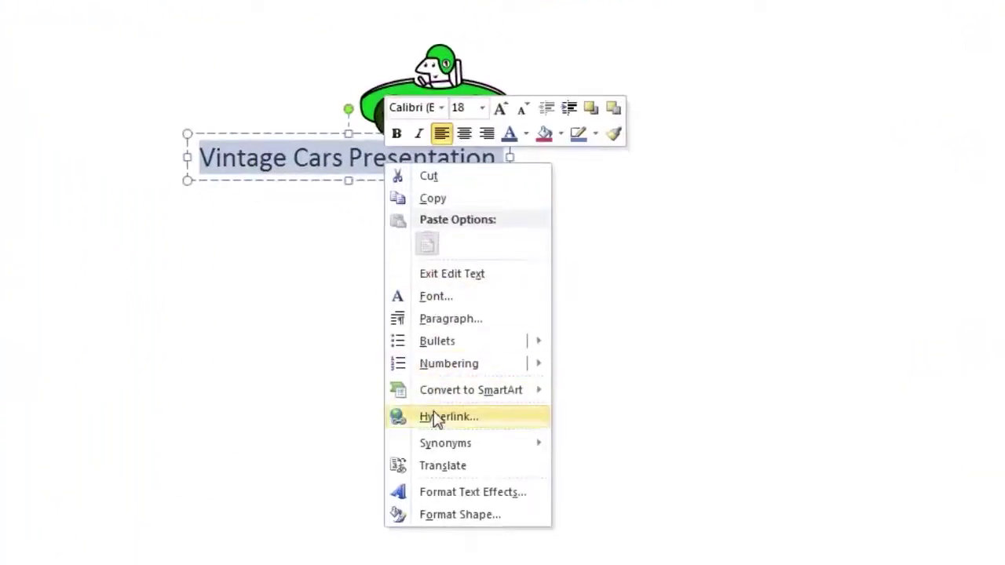
{"action": "left_click", "coordinate": [505, 382]}
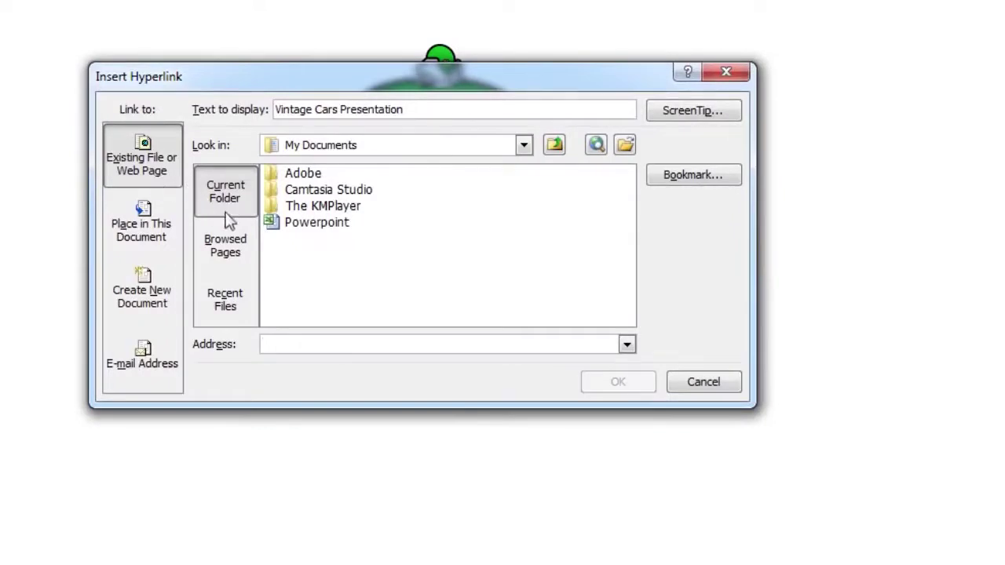
- Link the text to PP2010_SlideBasics_Practice in E:\CPL\POWERPOINT2010\Assets
{"action": "left_click", "coordinate": [523, 145]}
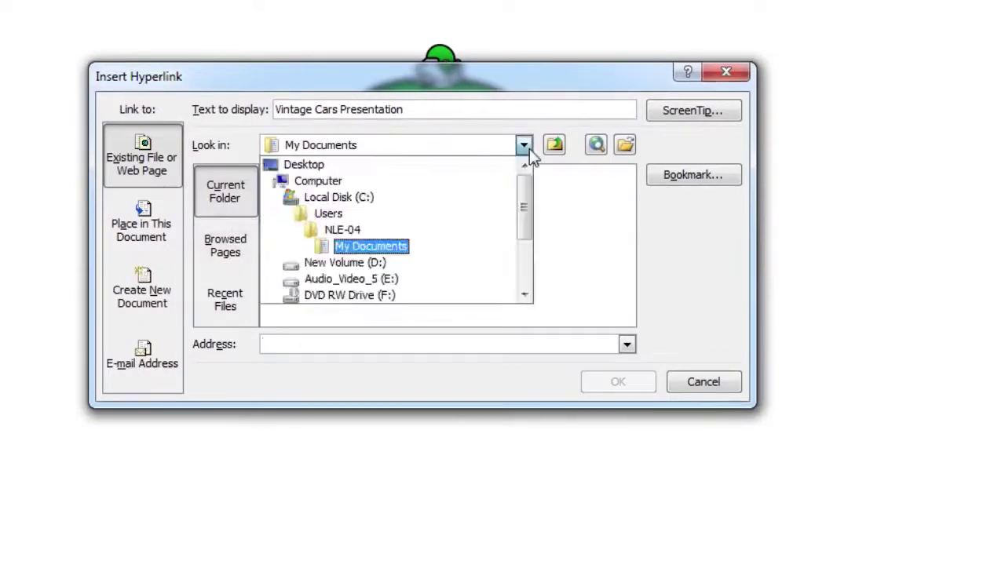
{"action": "left_click", "coordinate": [377, 276]}
{"action": "double_click", "coordinate": [302, 255]}
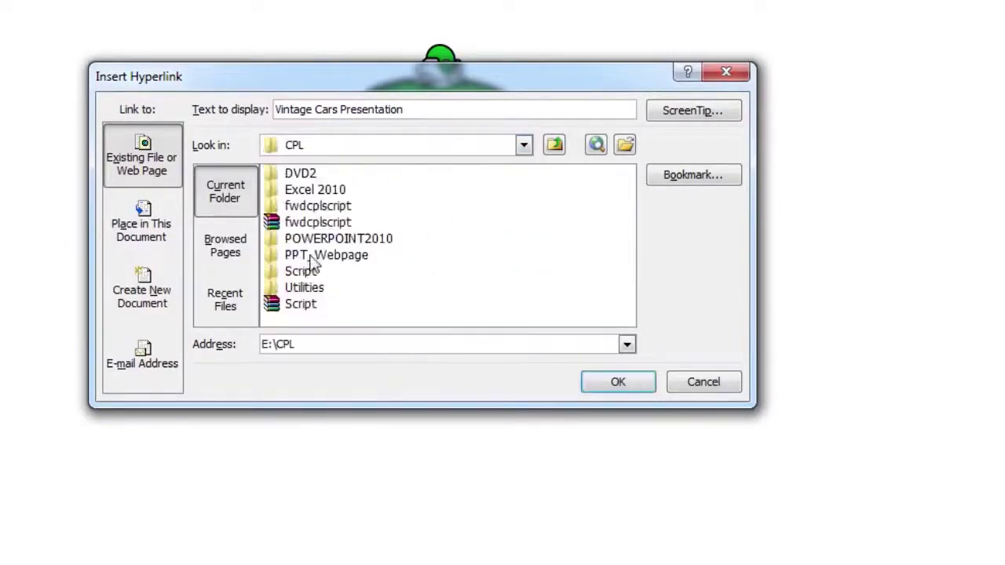
{"action": "left_click", "coordinate": [328, 245]}
{"action": "double_click", "coordinate": [328, 244]}
{"action": "double_click", "coordinate": [311, 172]}
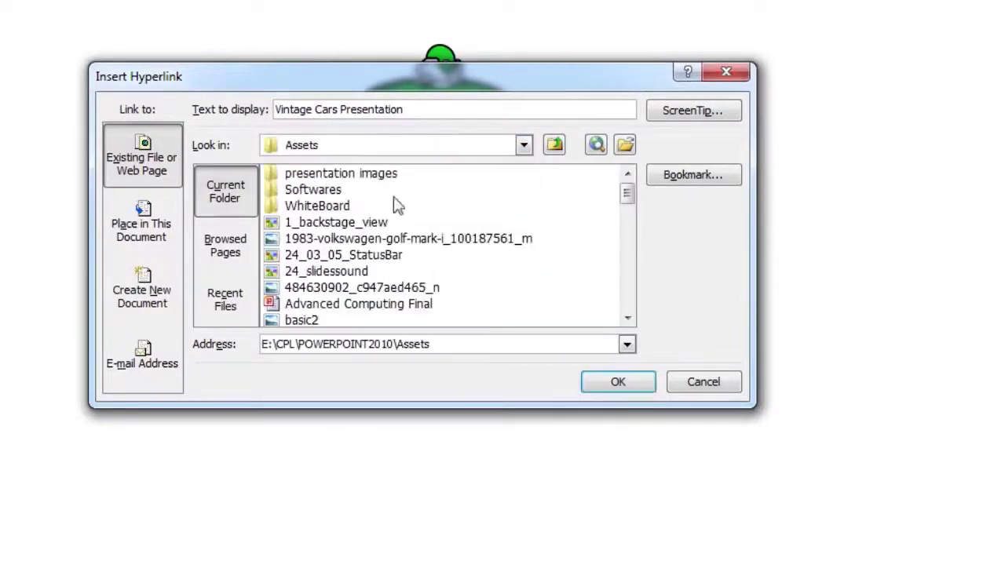
{"action": "left_click_drag", "start_coordinate": [624, 199], "coordinate": [629, 273]}
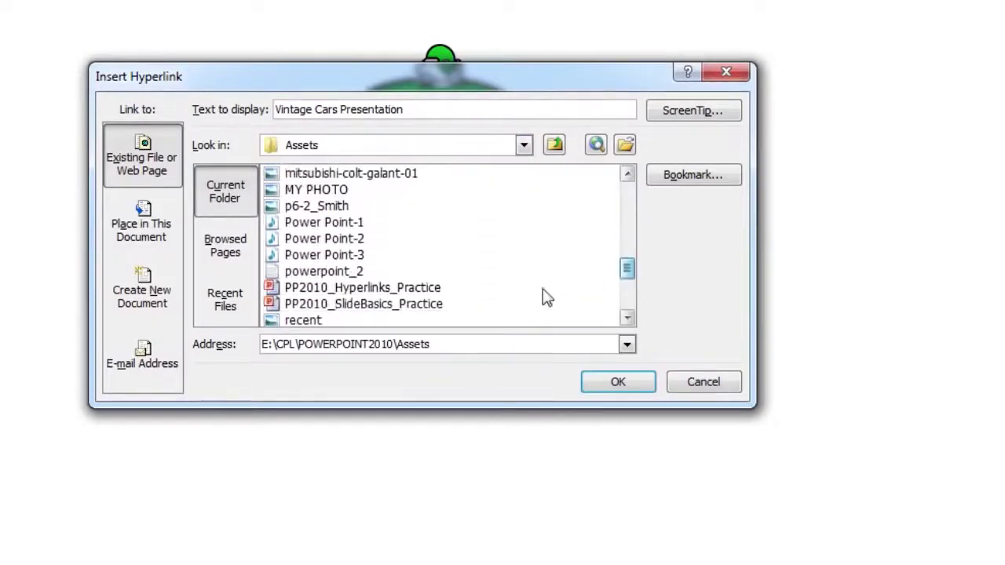
{"action": "left_click", "coordinate": [412, 305]}
{"action": "left_click", "coordinate": [614, 381]}
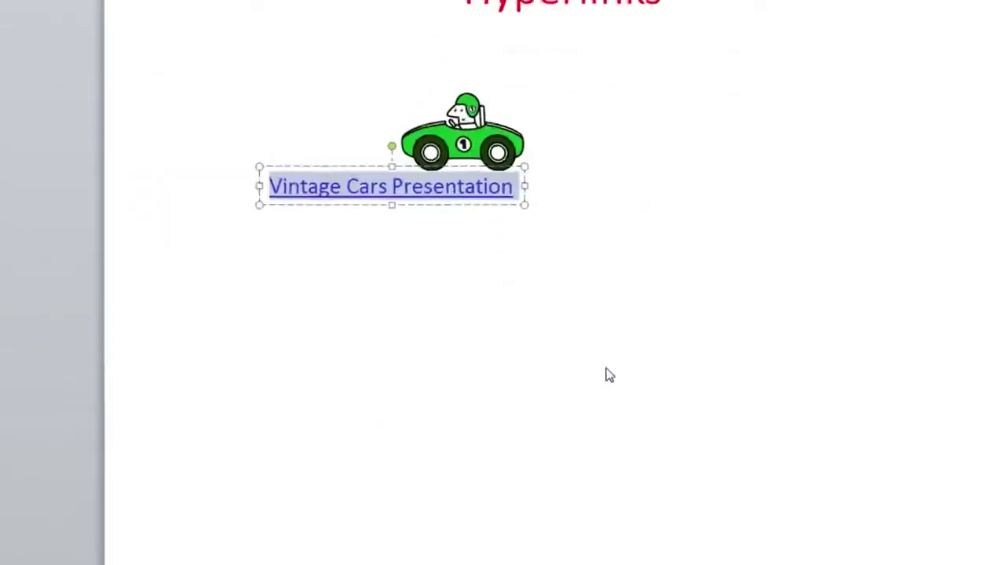
- In the slide show, follow the link and advance through About us, Best Cars, Mercedes and BMW
{"action": "key", "text": "F5"}
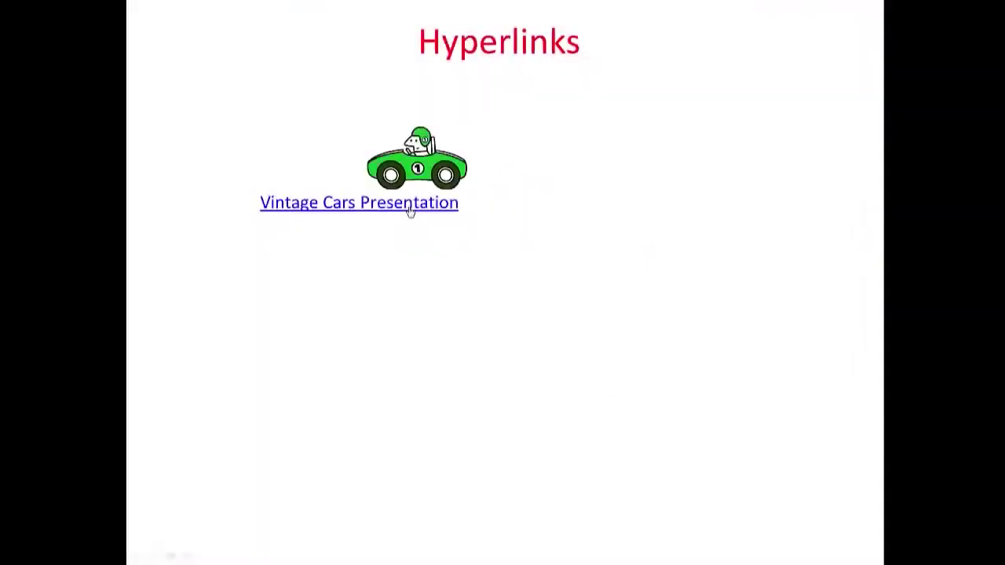
{"action": "left_click", "coordinate": [408, 208]}
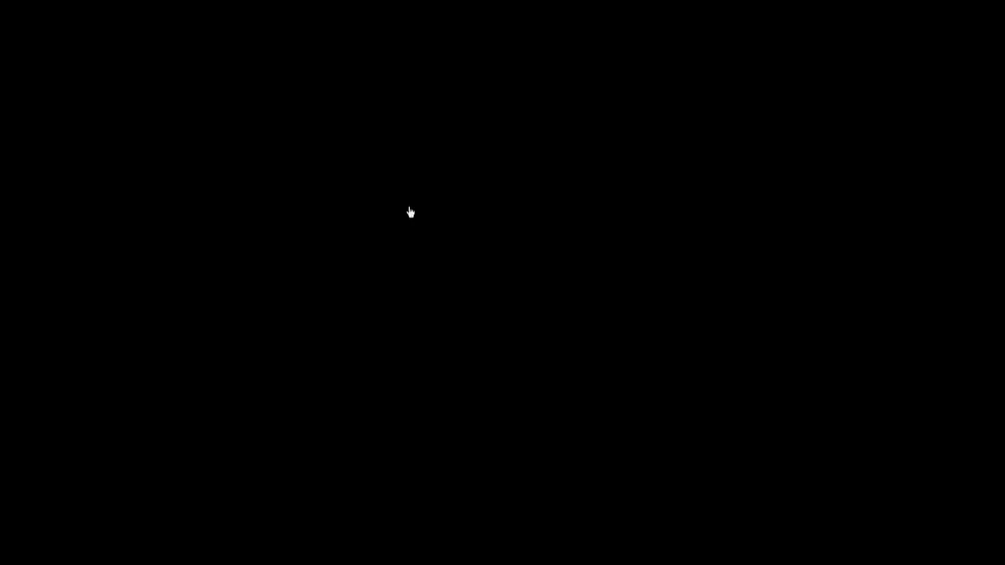
{"action": "left_click", "coordinate": [409, 207]}
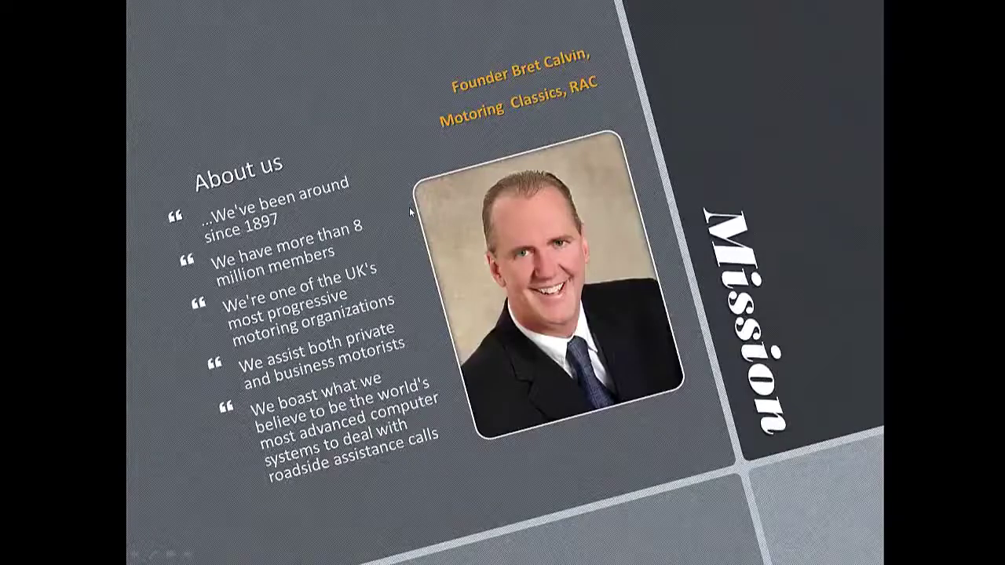
{"action": "left_click", "coordinate": [409, 206]}
{"action": "left_click", "coordinate": [409, 207]}
{"action": "left_click", "coordinate": [409, 209]}
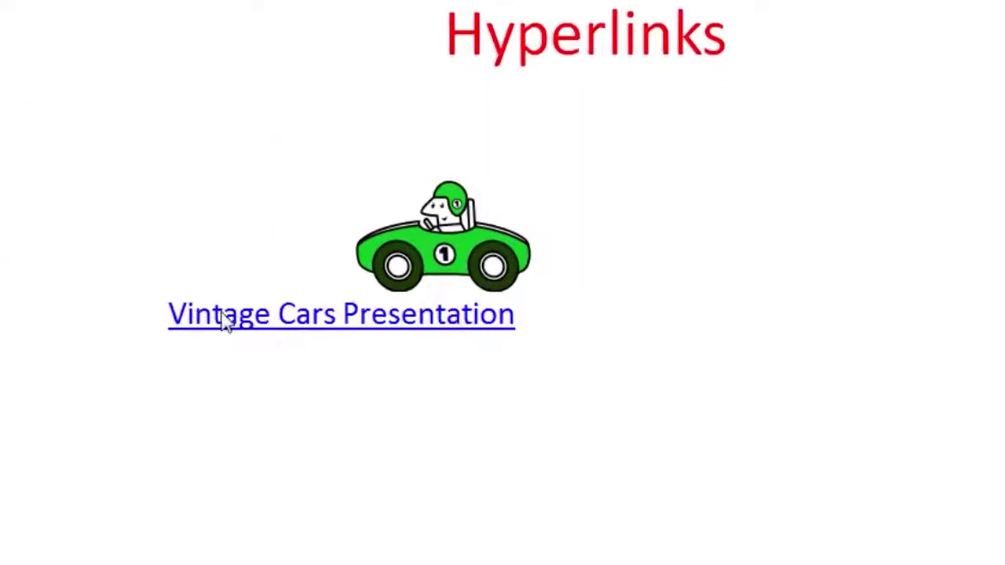
- Remove the hyperlink from the Vintage Cars Presentation text so it is plain again
{"action": "left_click", "coordinate": [399, 238]}
{"action": "left_click_drag", "start_coordinate": [170, 314], "coordinate": [482, 330]}
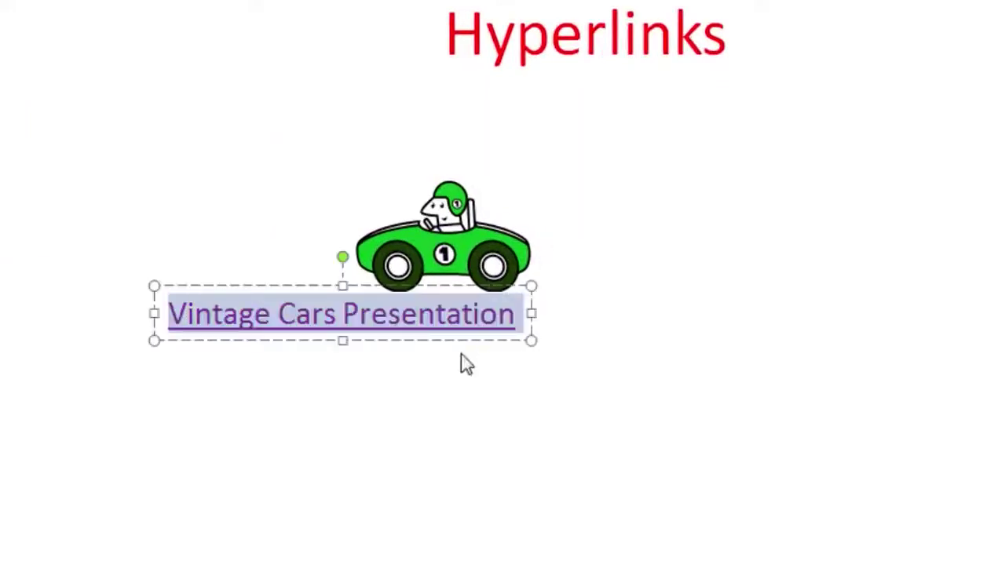
{"action": "right_click", "coordinate": [441, 317]}
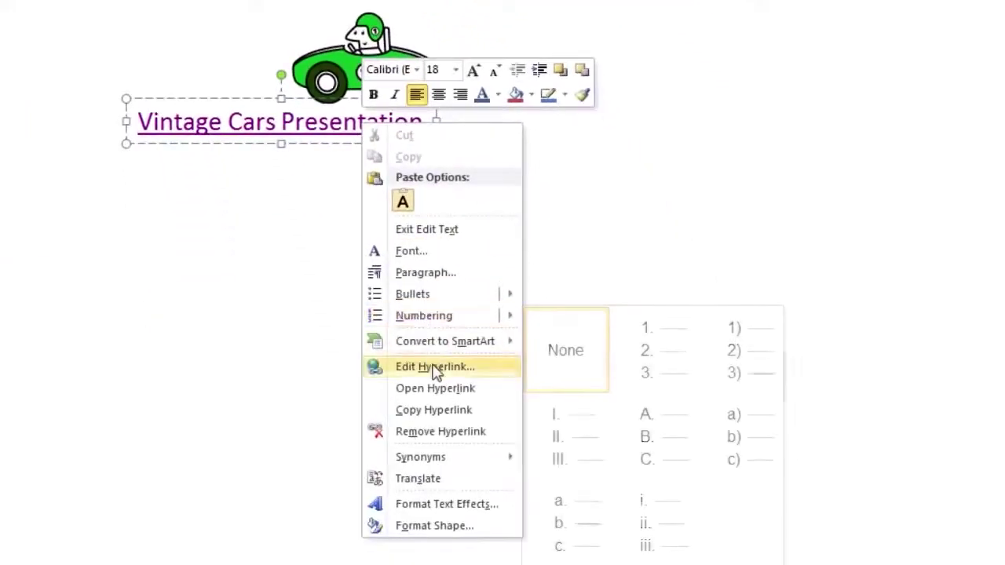
{"action": "left_click", "coordinate": [444, 442]}
{"action": "left_click", "coordinate": [341, 260]}
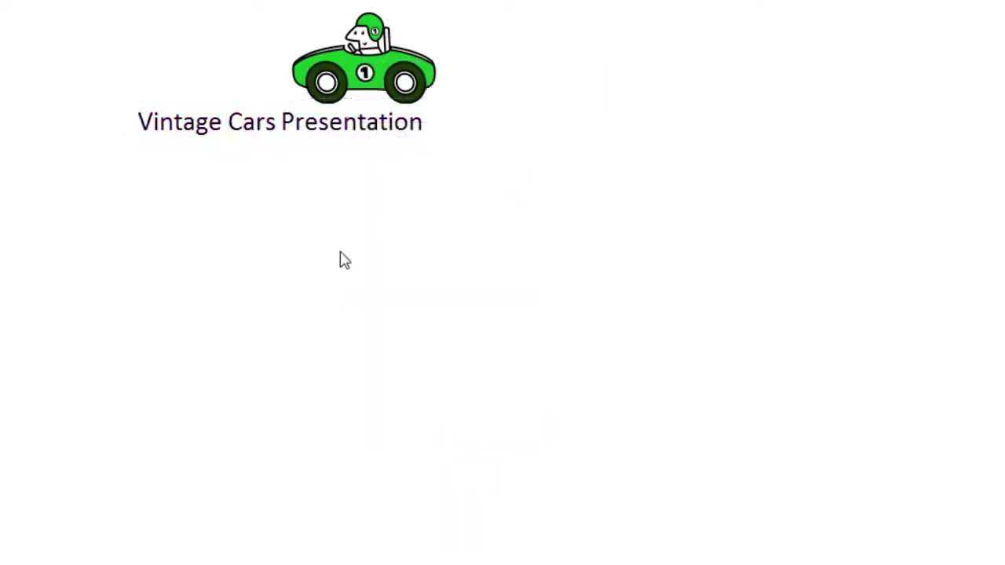
{"action": "left_click", "coordinate": [183, 123]}
{"action": "left_click", "coordinate": [287, 185]}
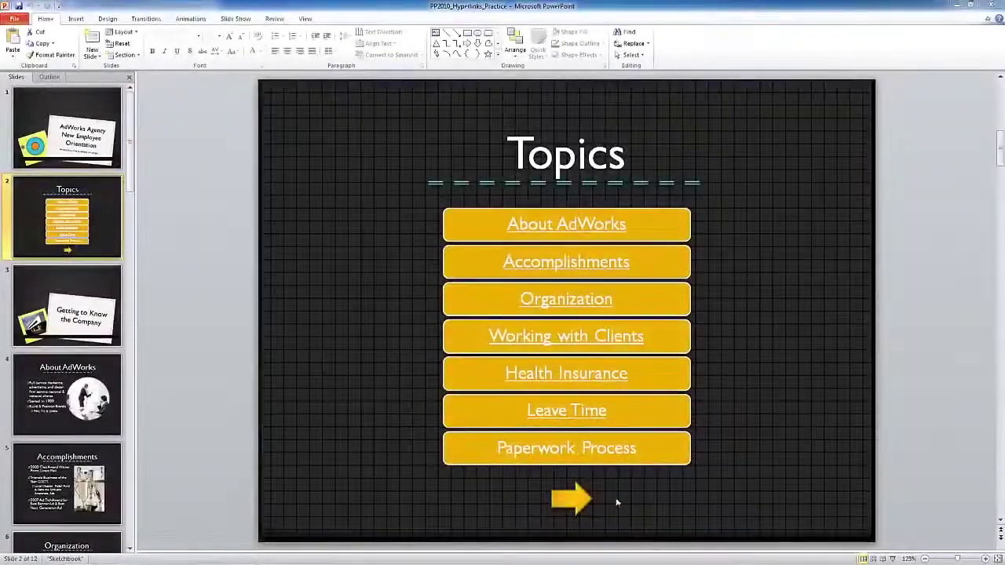
- Select the yellow arrow shape and expand its Shape Styles gallery
{"action": "left_click", "coordinate": [581, 498]}
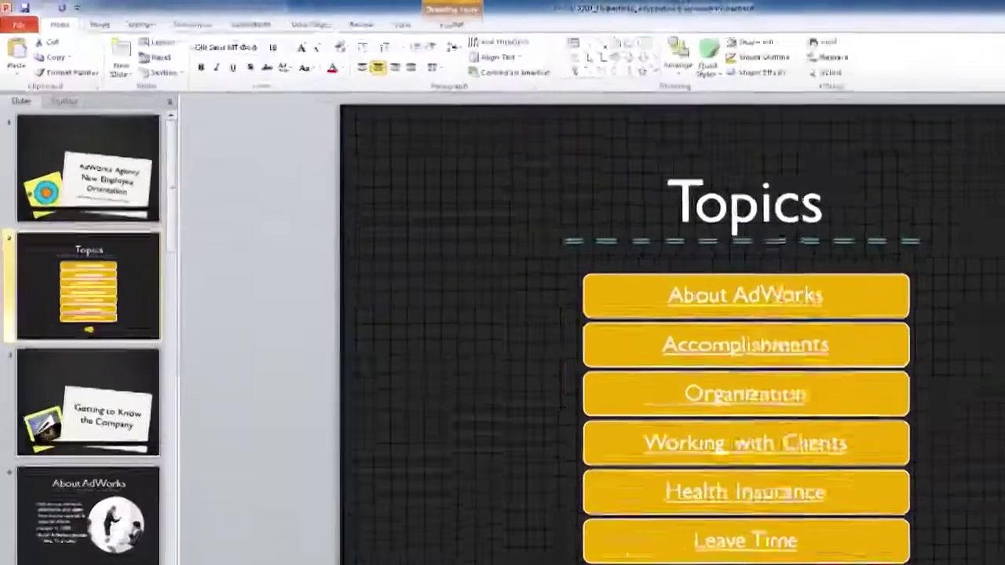
{"action": "left_click", "coordinate": [343, 18]}
{"action": "left_click", "coordinate": [660, 108]}
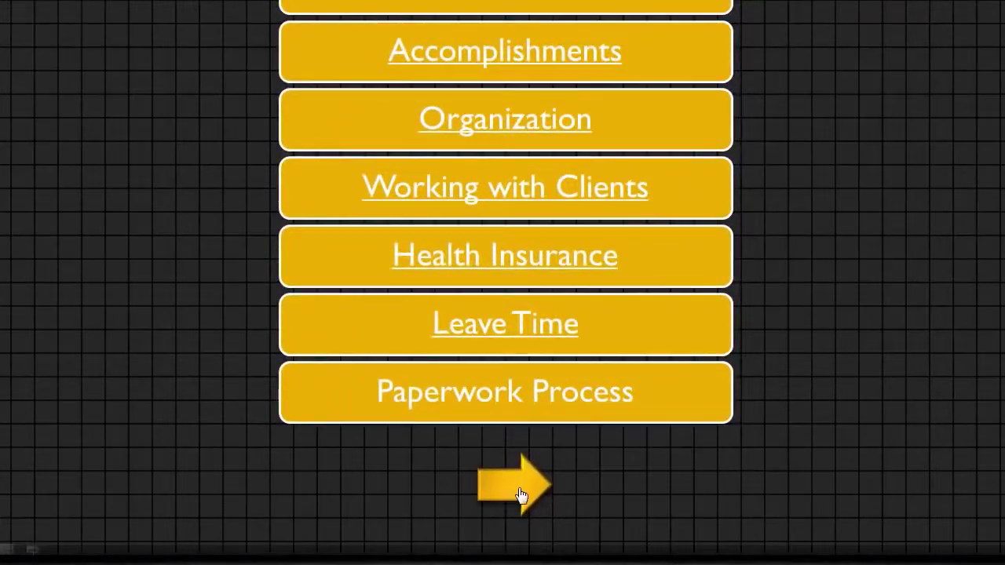
- In the slide show, click the arrow to reach Getting to Know the Company, then exit
{"action": "left_click", "coordinate": [520, 493]}
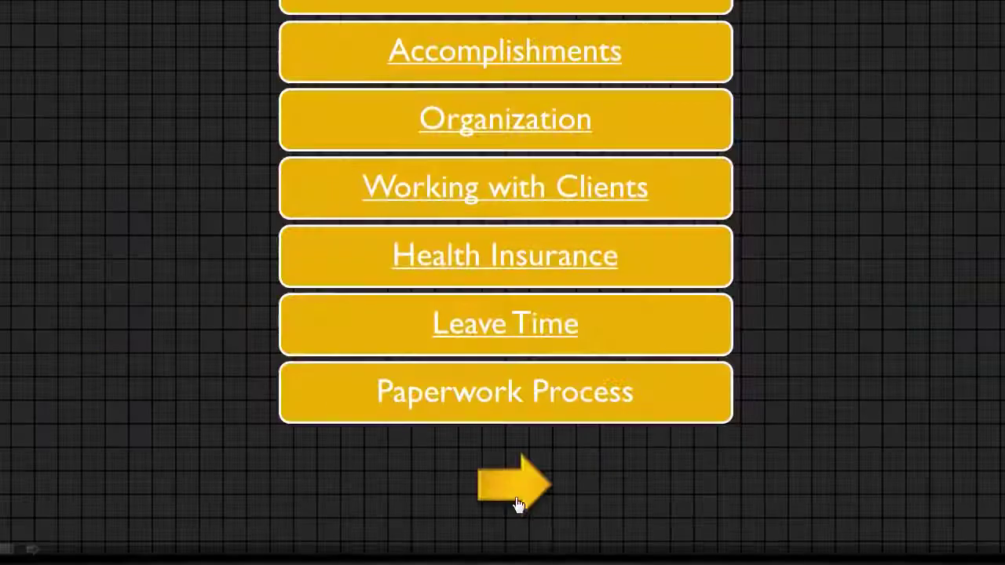
{"action": "left_click", "coordinate": [518, 496]}
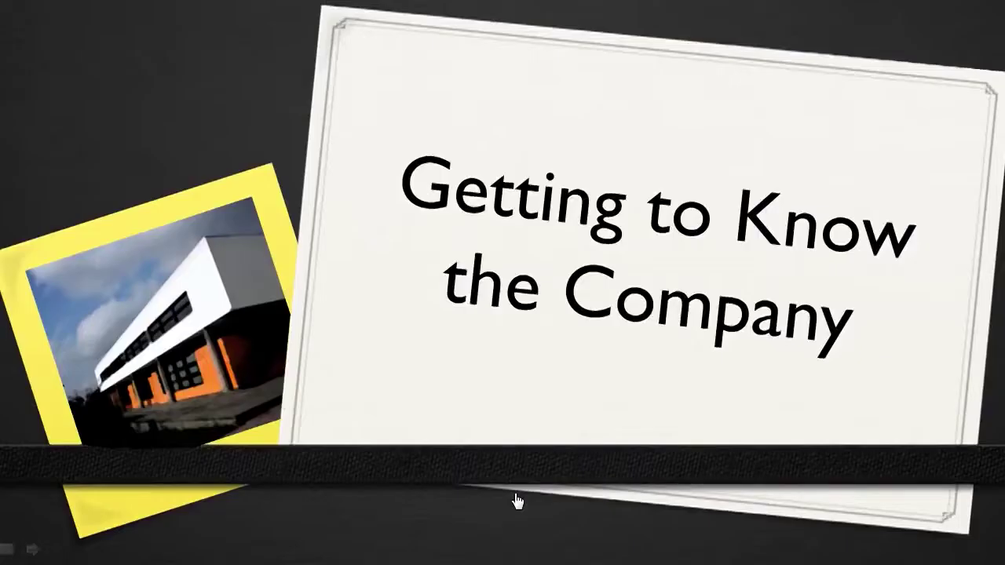
{"action": "key", "text": "Escape"}
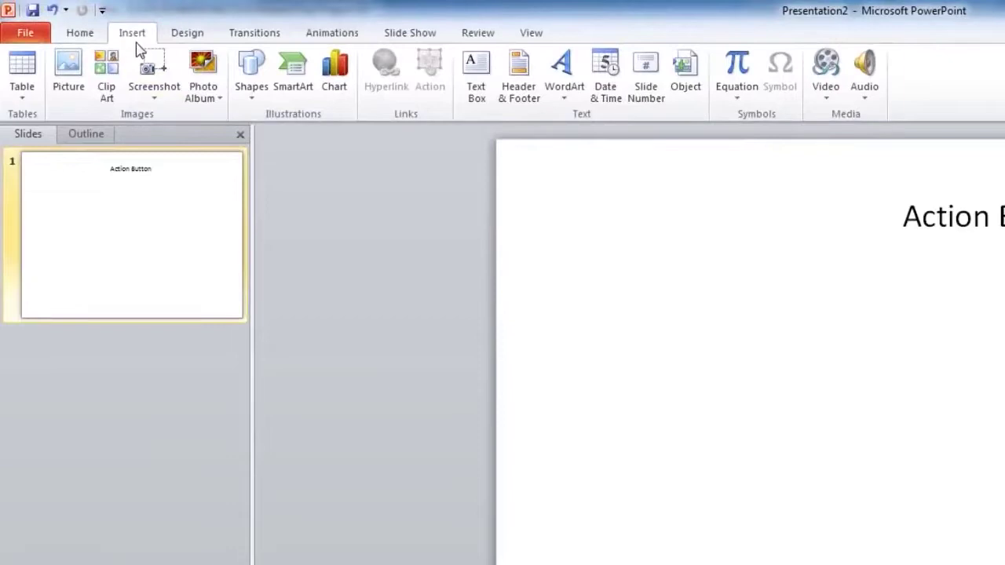
- Draw a forward/next action button left of the slide centre
{"action": "left_click", "coordinate": [251, 71]}
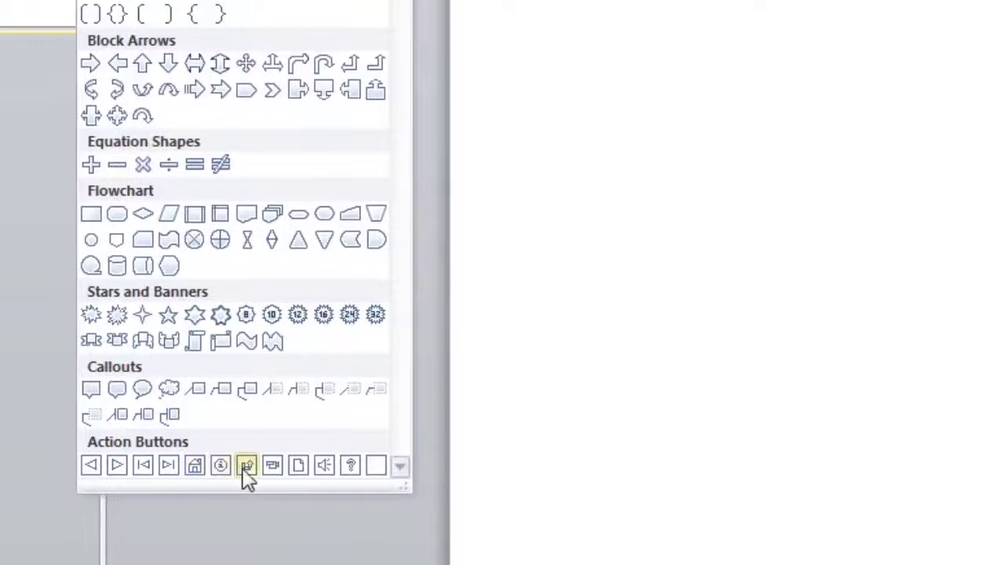
{"action": "left_click", "coordinate": [121, 471]}
{"action": "left_click_drag", "start_coordinate": [245, 249], "coordinate": [369, 354]}
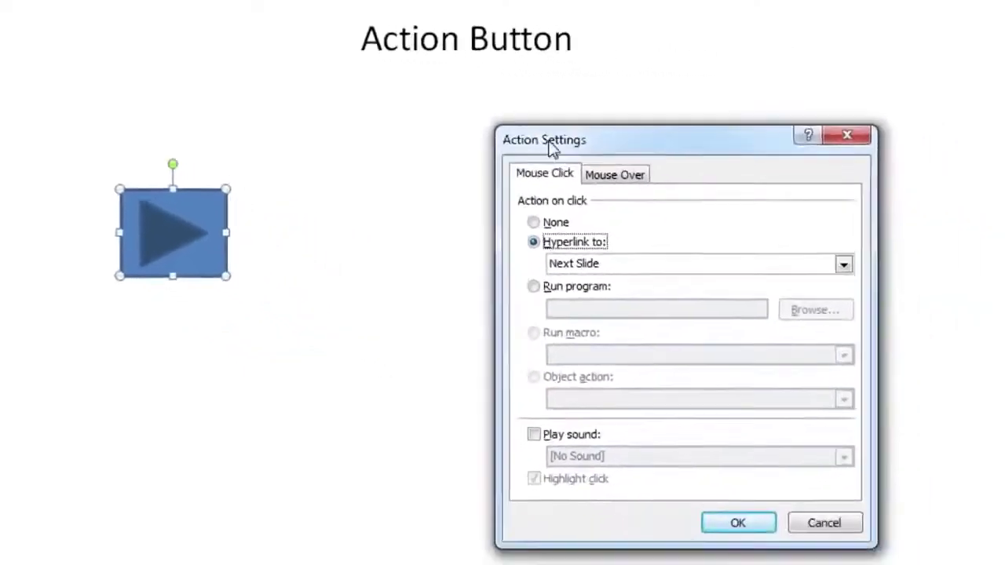
- Compare the Mouse Over and Mouse Click options in Action Settings
{"action": "left_click_drag", "start_coordinate": [780, 183], "coordinate": [360, 140]}
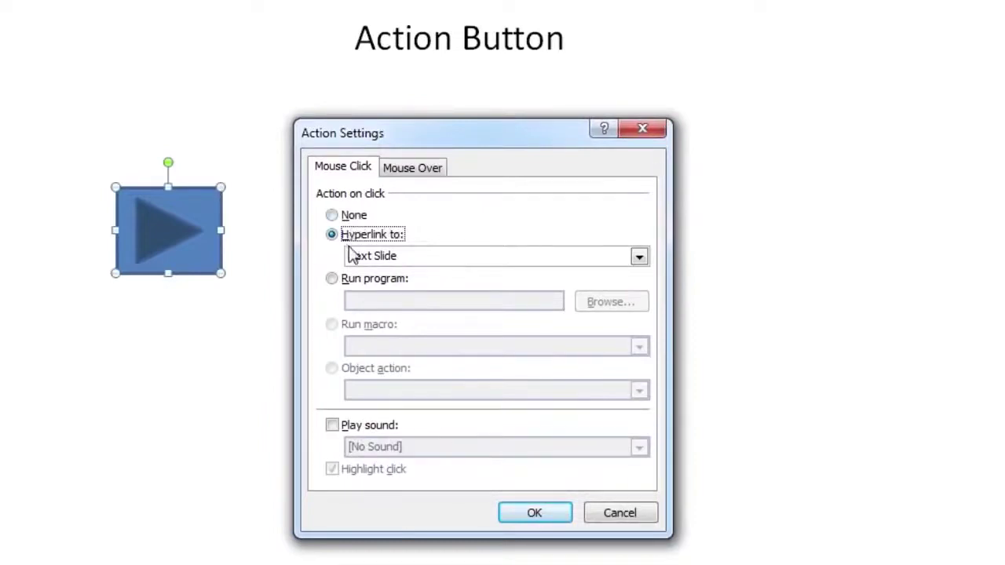
{"action": "left_click", "coordinate": [394, 174]}
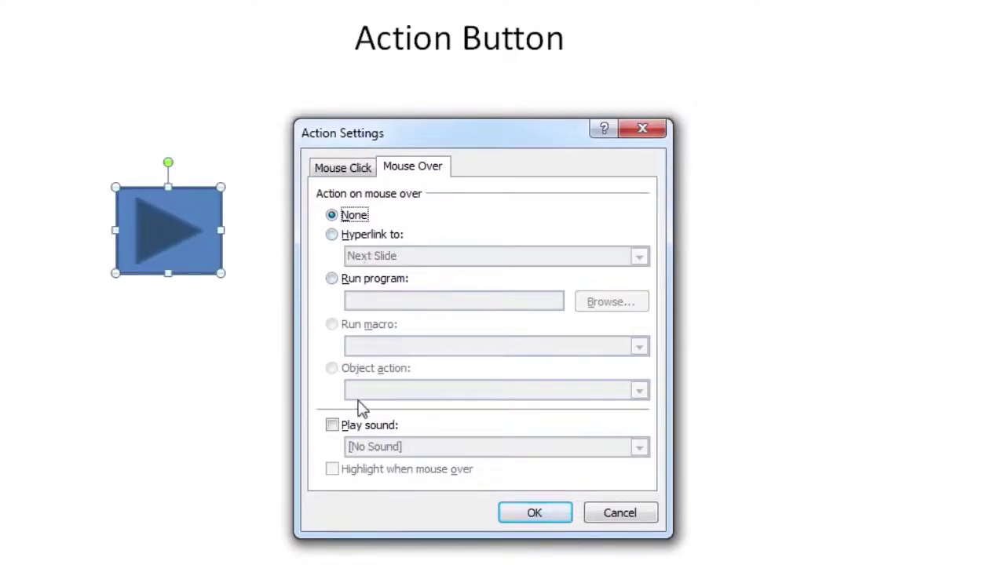
{"action": "left_click", "coordinate": [351, 168]}
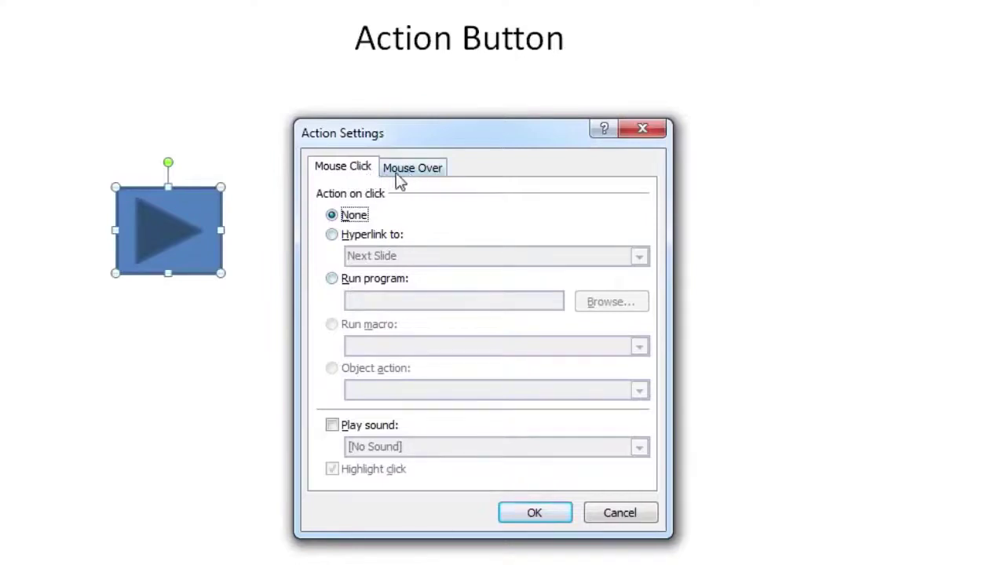
{"action": "left_click", "coordinate": [404, 172]}
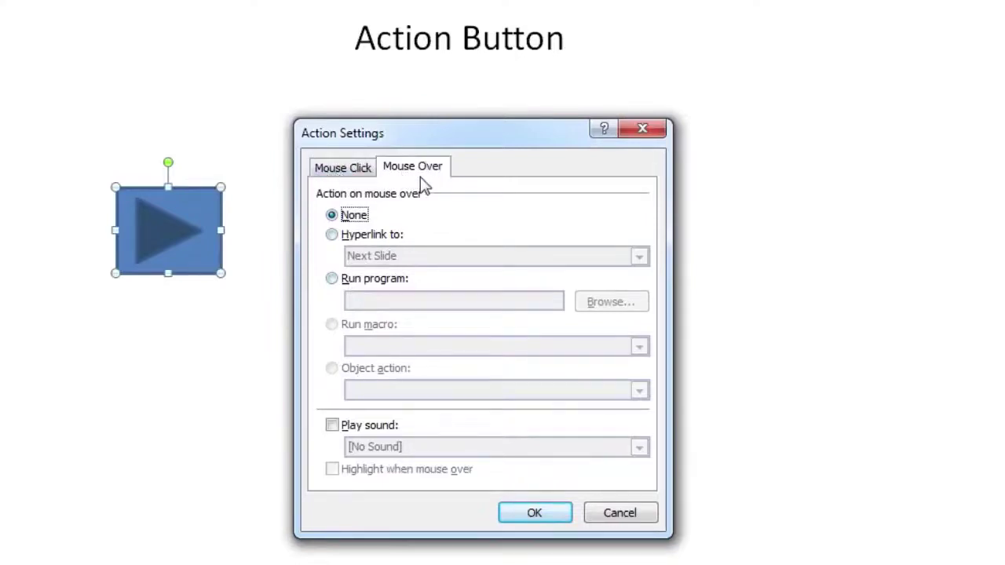
{"action": "left_click", "coordinate": [359, 174]}
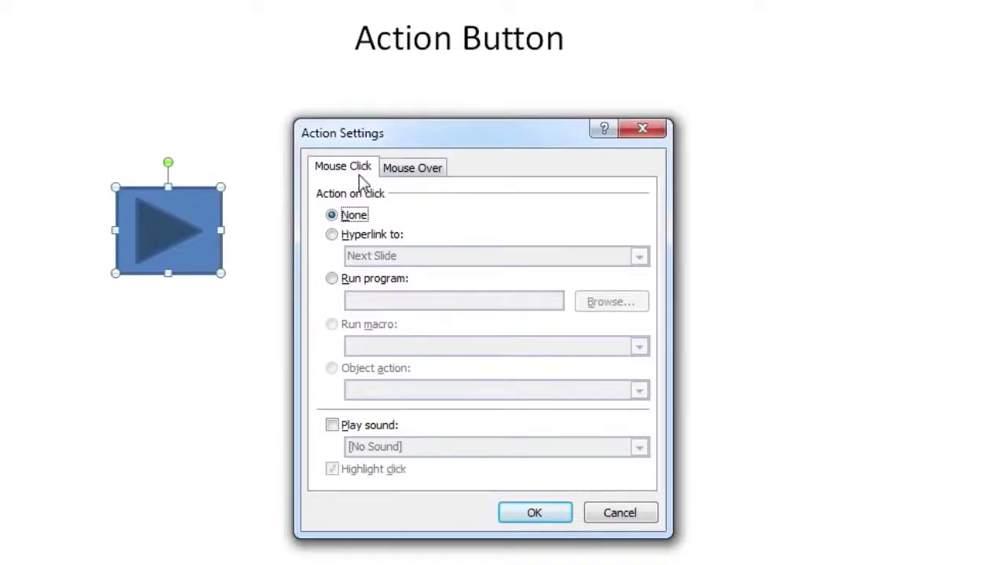
- Make the button hyperlink to End Show and play the Bomb sound on click
{"action": "left_click", "coordinate": [352, 237]}
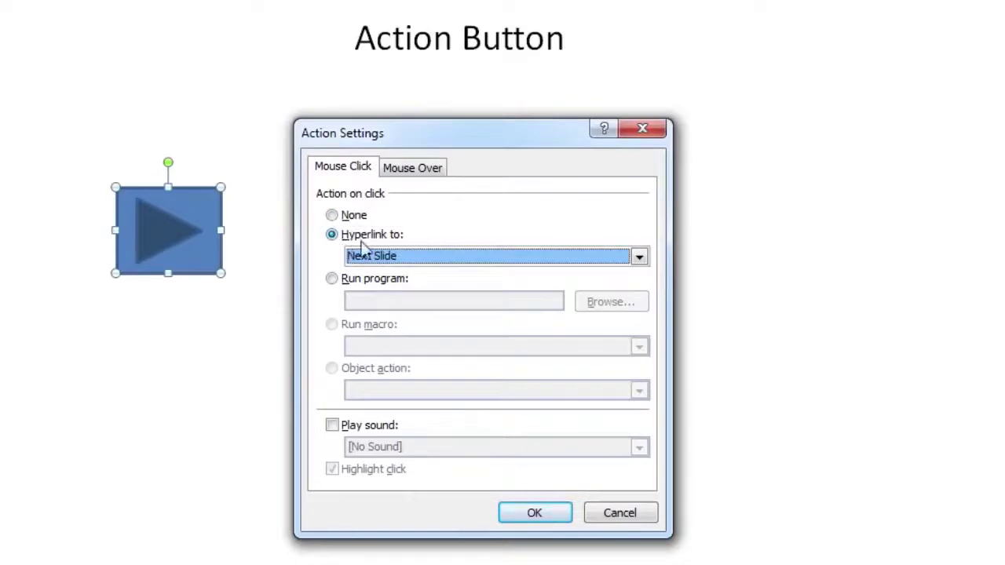
{"action": "left_click", "coordinate": [388, 257]}
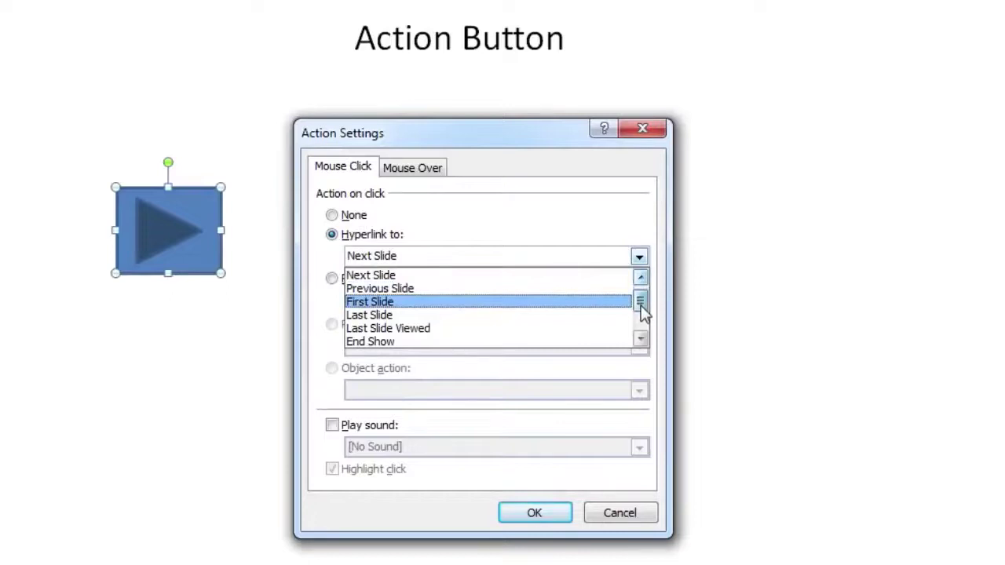
{"action": "scroll", "coordinate": [642, 312], "scroll_direction": "down", "scroll_amount": 1}
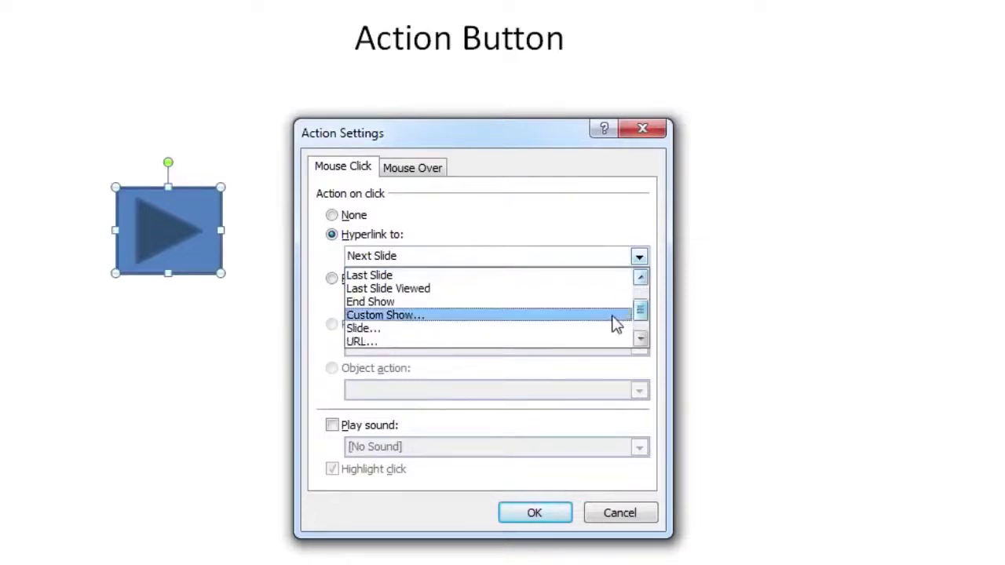
{"action": "left_click", "coordinate": [428, 302]}
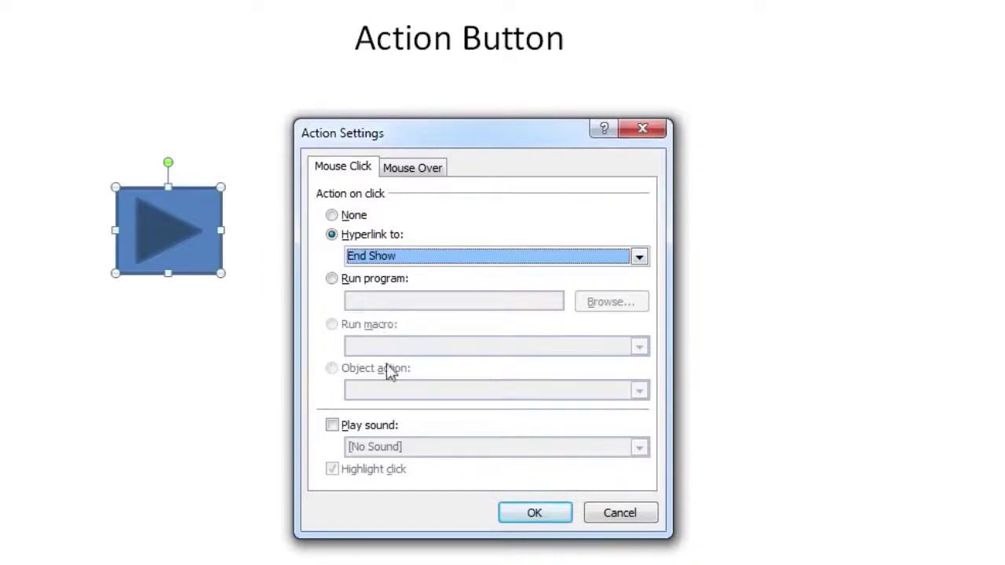
{"action": "left_click", "coordinate": [375, 424]}
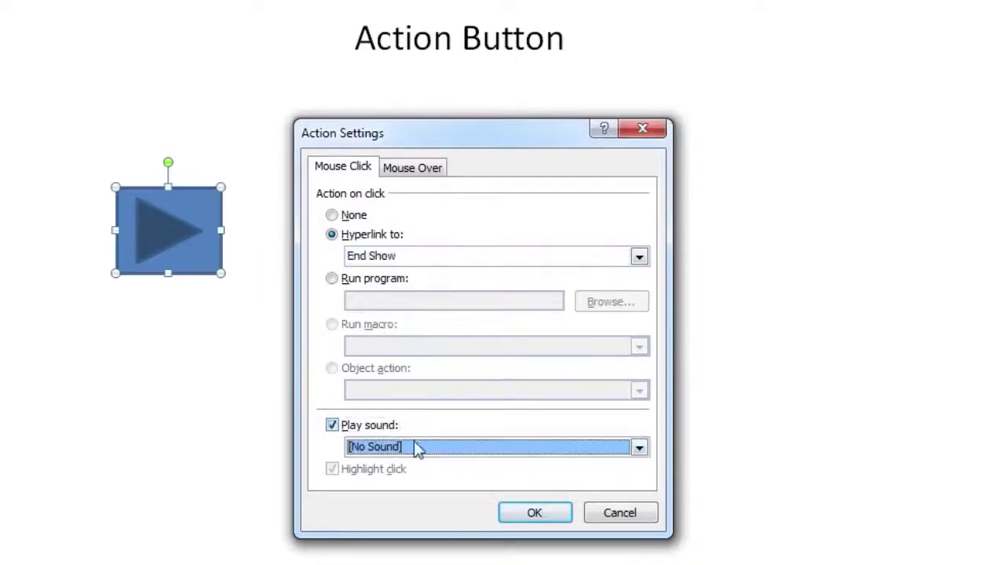
{"action": "left_click", "coordinate": [634, 451]}
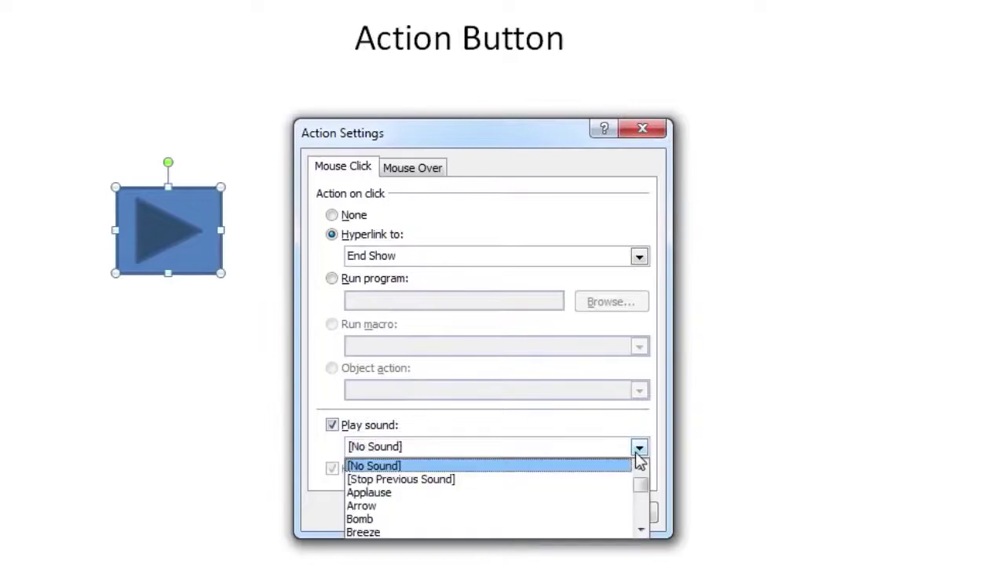
{"action": "left_click", "coordinate": [612, 520]}
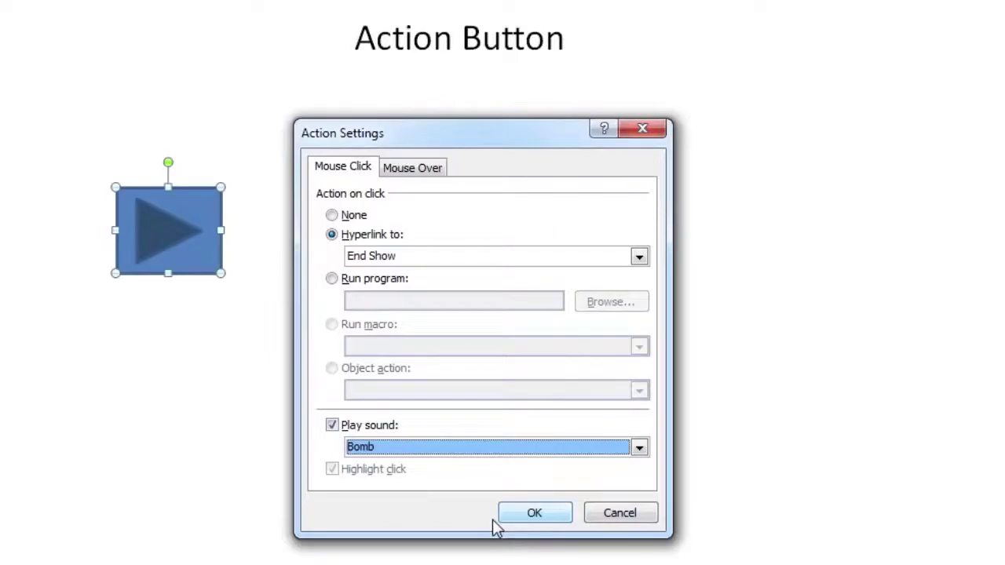
{"action": "left_click", "coordinate": [532, 515]}
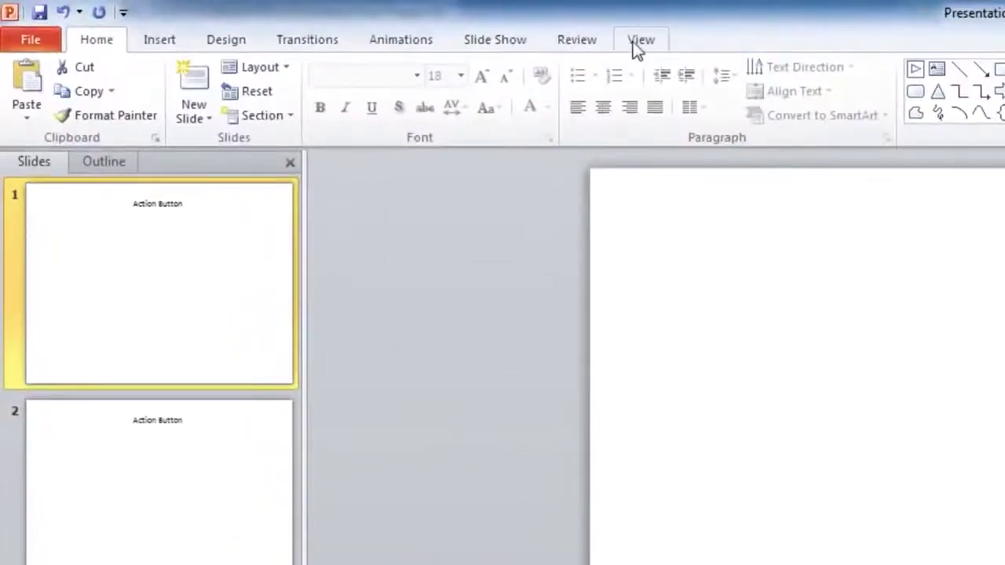
- Draw a forward action button in the slide master's lower-left corner, then close Master View
{"action": "left_click", "coordinate": [370, 22]}
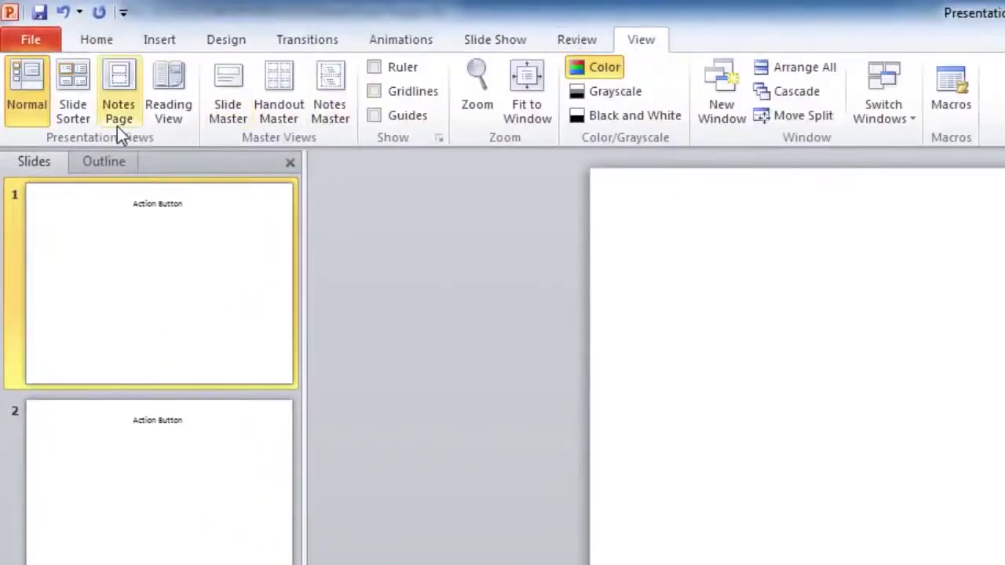
{"action": "left_click", "coordinate": [227, 124]}
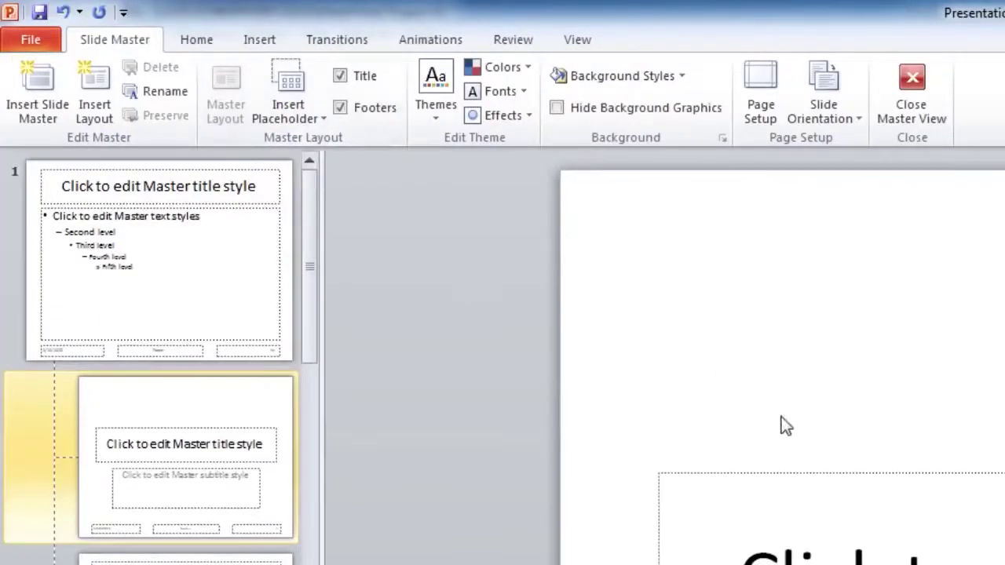
{"action": "left_click", "coordinate": [259, 41]}
{"action": "left_click", "coordinate": [267, 73]}
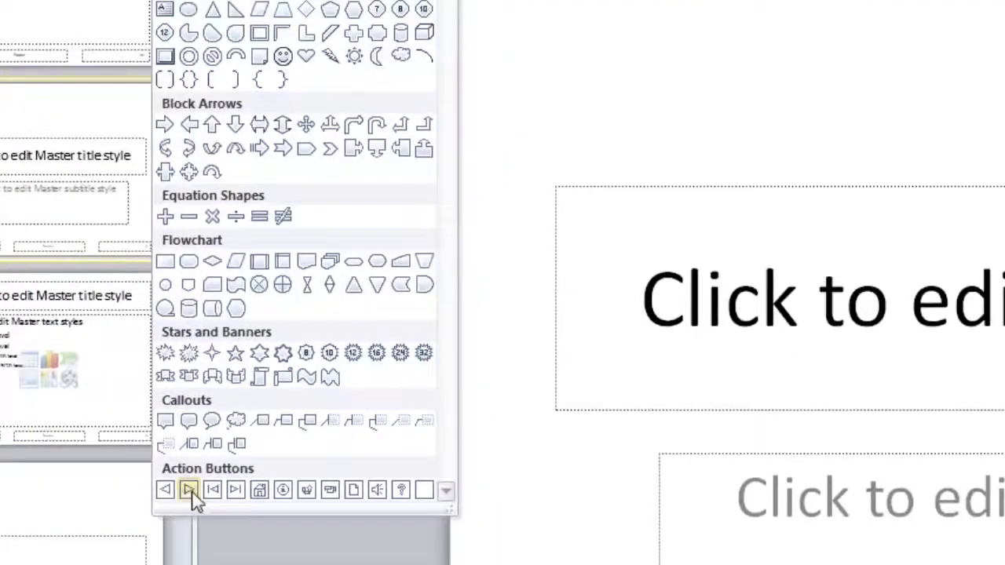
{"action": "left_click", "coordinate": [196, 505]}
{"action": "left_click_drag", "start_coordinate": [156, 367], "coordinate": [235, 434]}
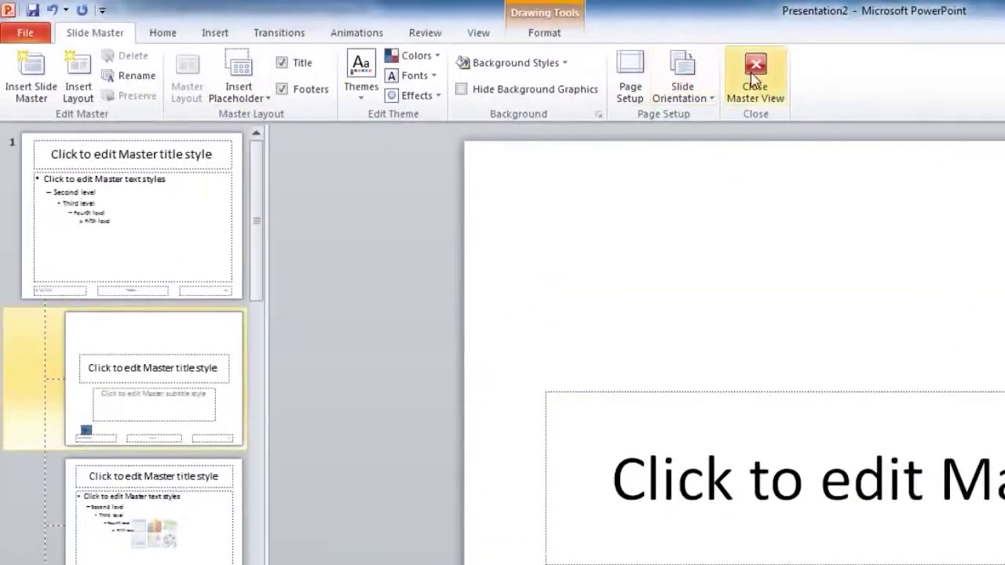
{"action": "left_click", "coordinate": [754, 79]}
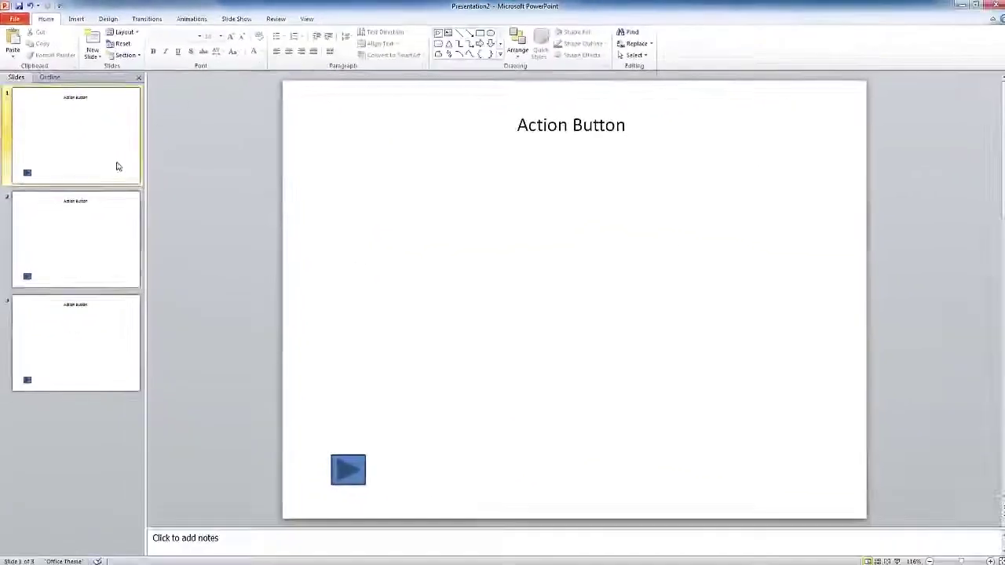
- Check that the button appears on slides 2 and 3, then return to slide 1
{"action": "left_click", "coordinate": [107, 217]}
{"action": "left_click", "coordinate": [95, 333]}
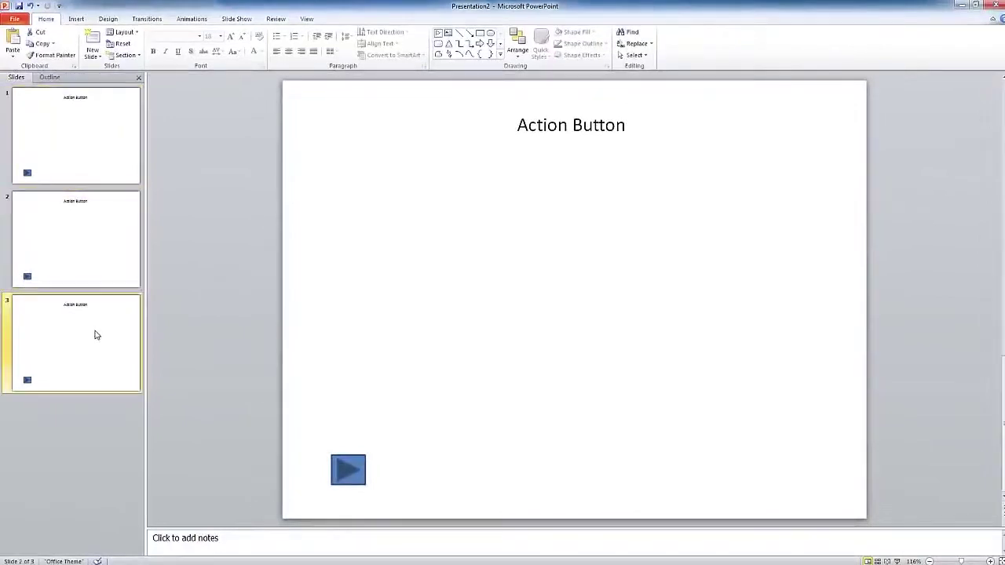
{"action": "left_click", "coordinate": [97, 154]}
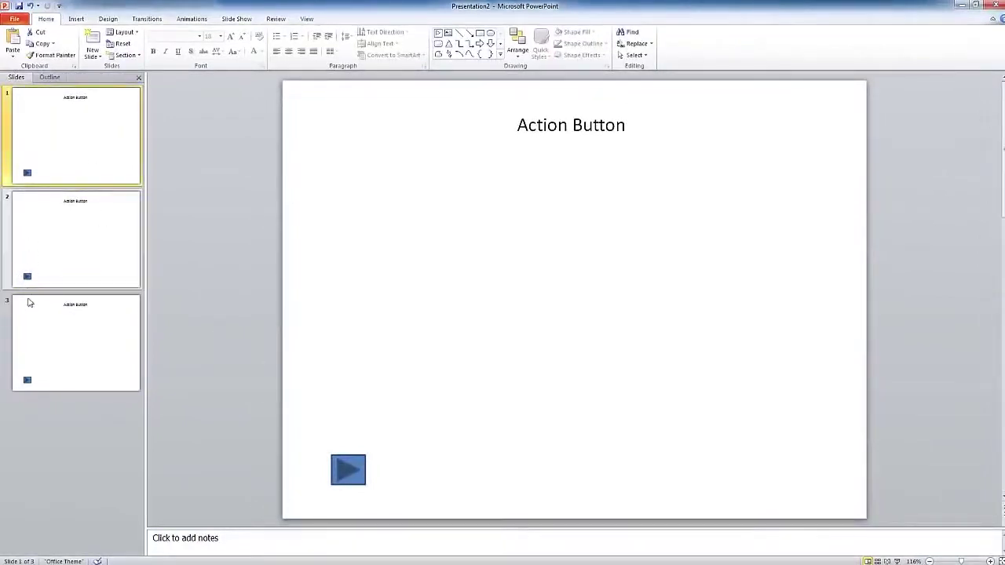
{"action": "left_click", "coordinate": [376, 407]}
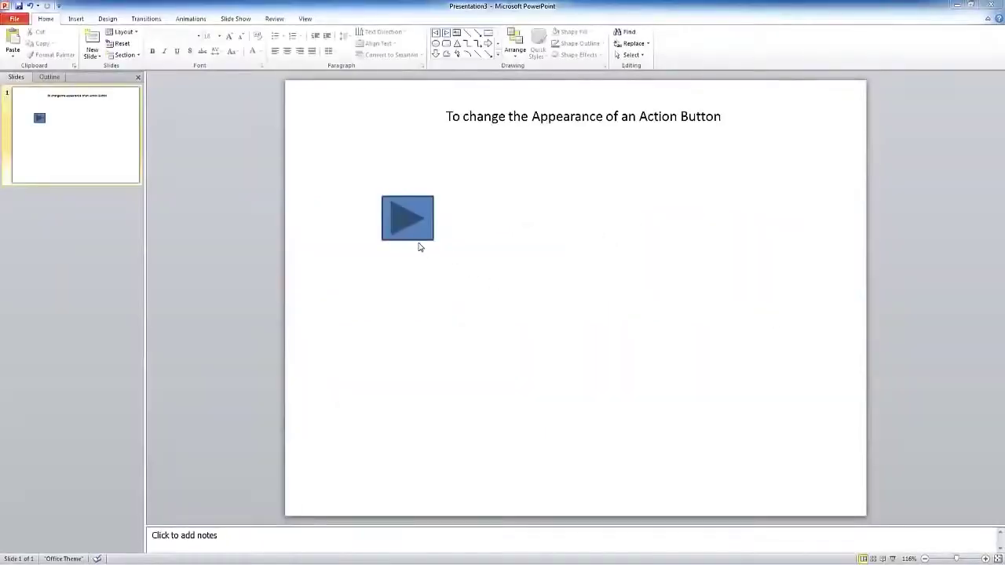
- Select the action button and expand the full Shape Styles gallery to preview orange
{"action": "left_click", "coordinate": [413, 230]}
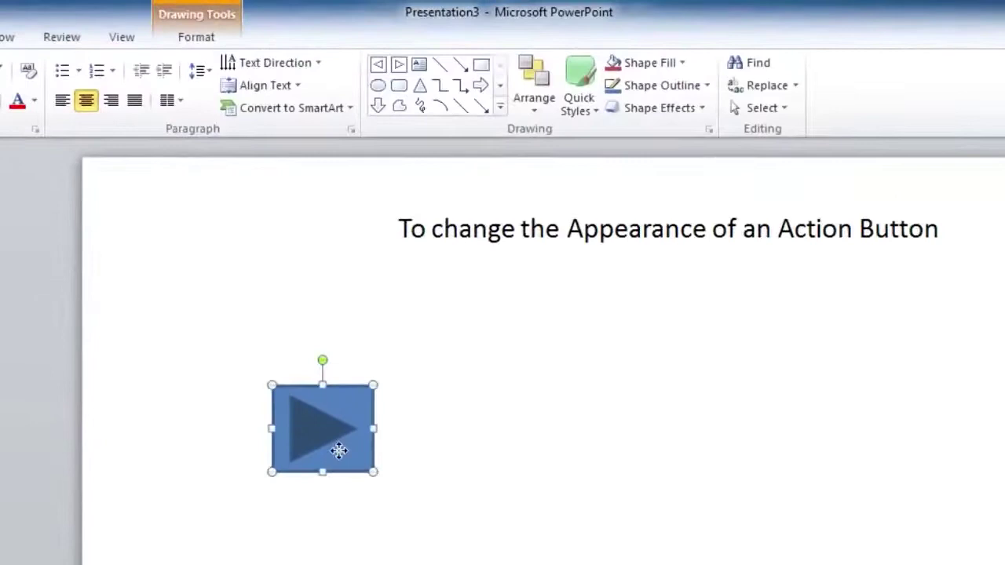
{"action": "left_click", "coordinate": [194, 41]}
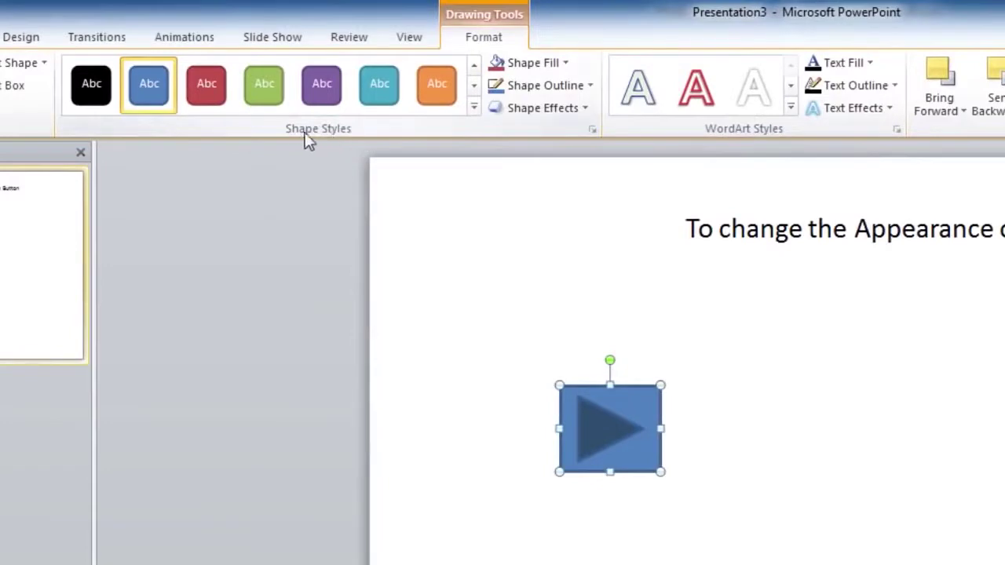
{"action": "left_click", "coordinate": [473, 108]}
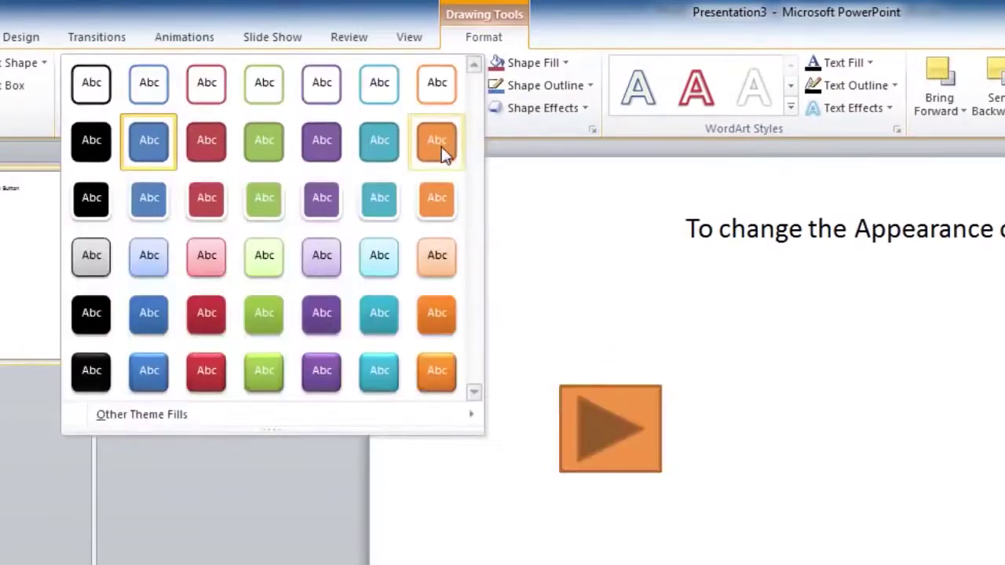
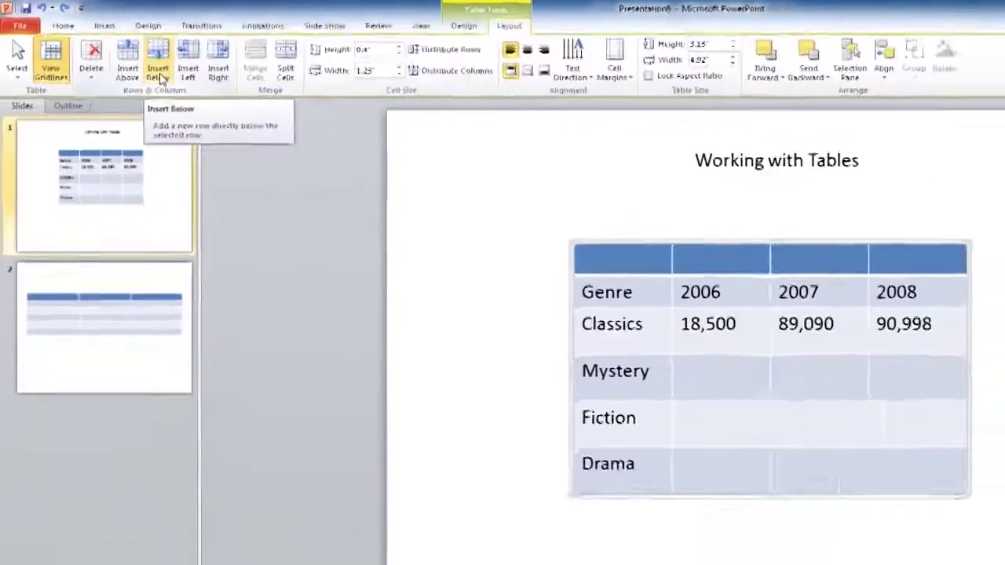
- Insert a blank row below Genre and blank columns left and right of 2006
{"action": "left_click", "coordinate": [234, 116]}
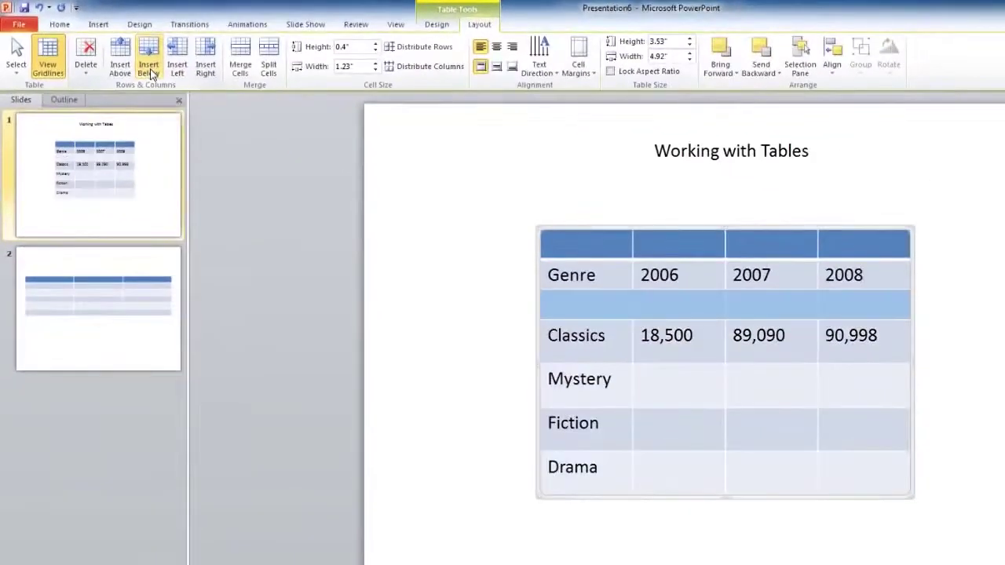
{"action": "left_click", "coordinate": [682, 271]}
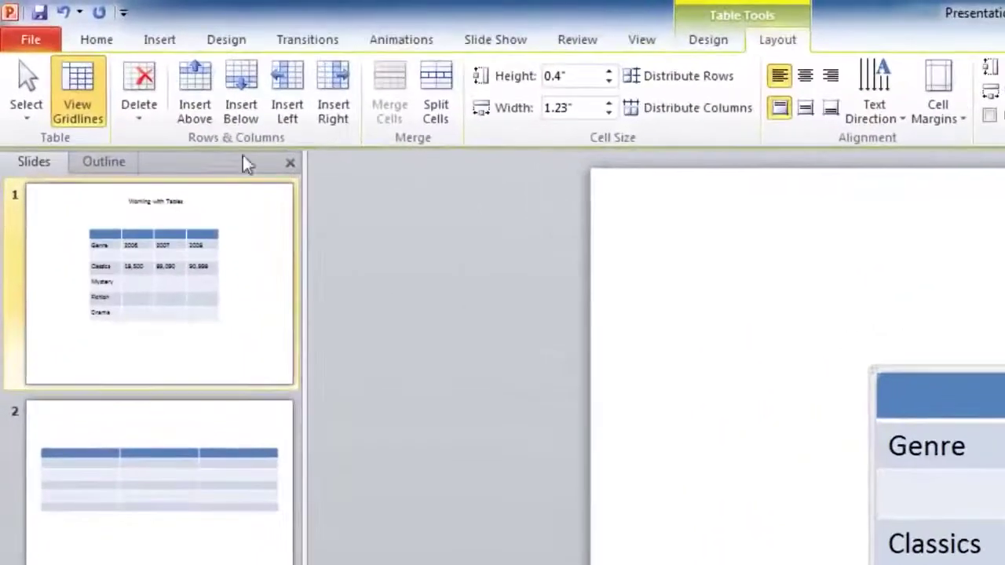
{"action": "left_click", "coordinate": [289, 119]}
{"action": "left_click", "coordinate": [332, 102]}
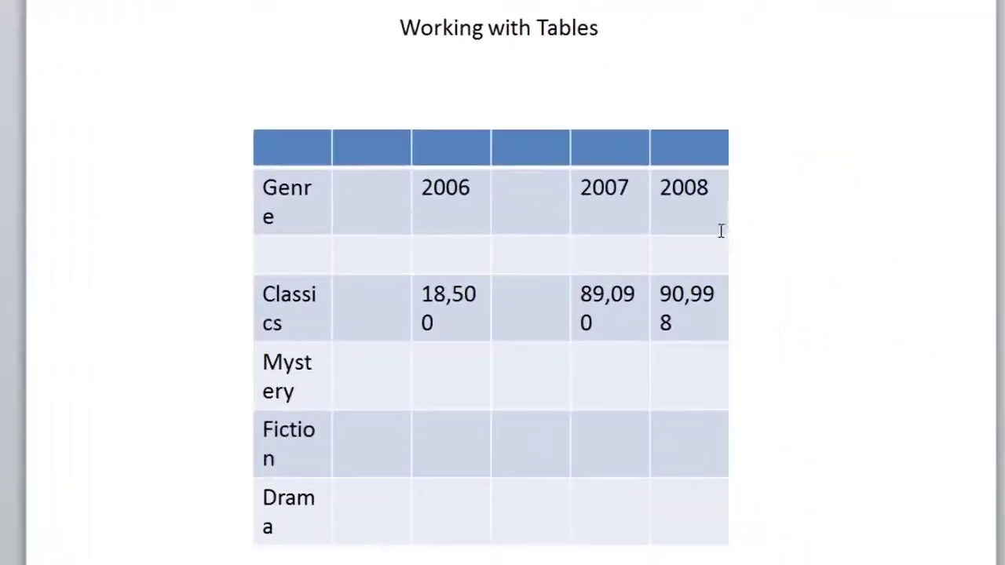
{"action": "left_click", "coordinate": [721, 230]}
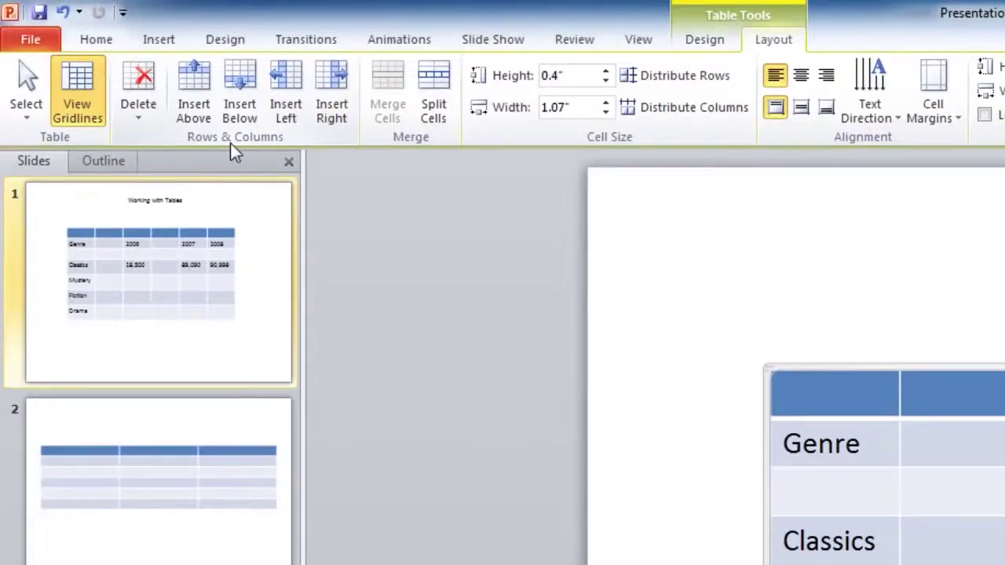
- Delete the blank column and empty top row so Genre, 2006, 2007, 2008 head the table
{"action": "left_click", "coordinate": [146, 126]}
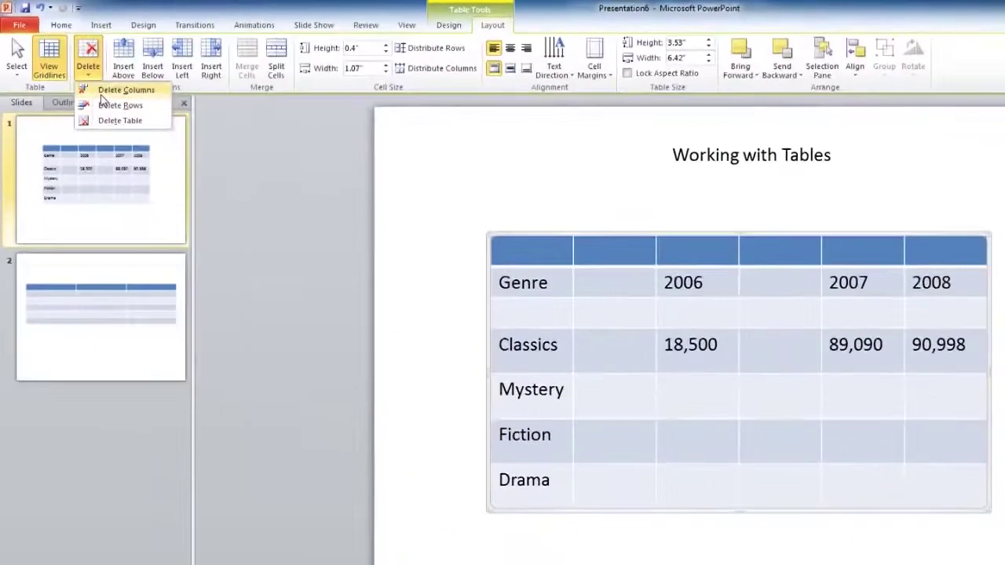
{"action": "left_click", "coordinate": [152, 140]}
{"action": "left_click", "coordinate": [88, 67]}
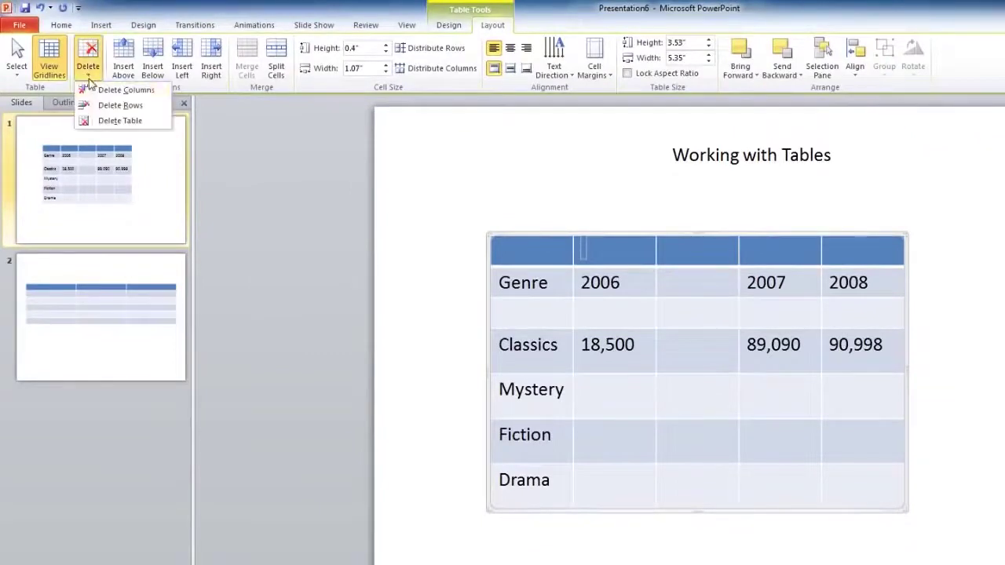
{"action": "left_click", "coordinate": [94, 107]}
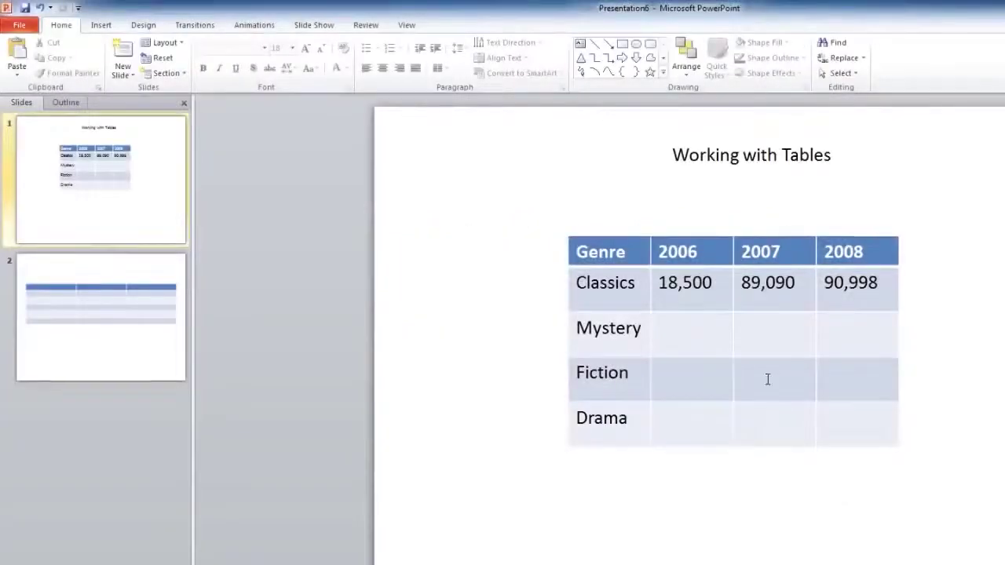
{"action": "left_click", "coordinate": [768, 379]}
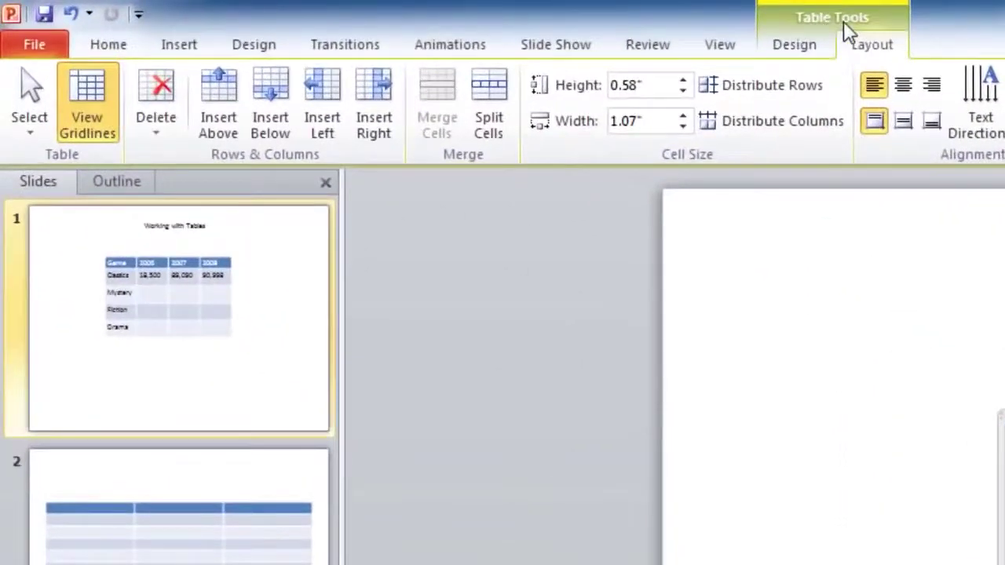
- Apply the teal style from the full Table Styles gallery, then deselect the table to view it
{"action": "left_click", "coordinate": [804, 49]}
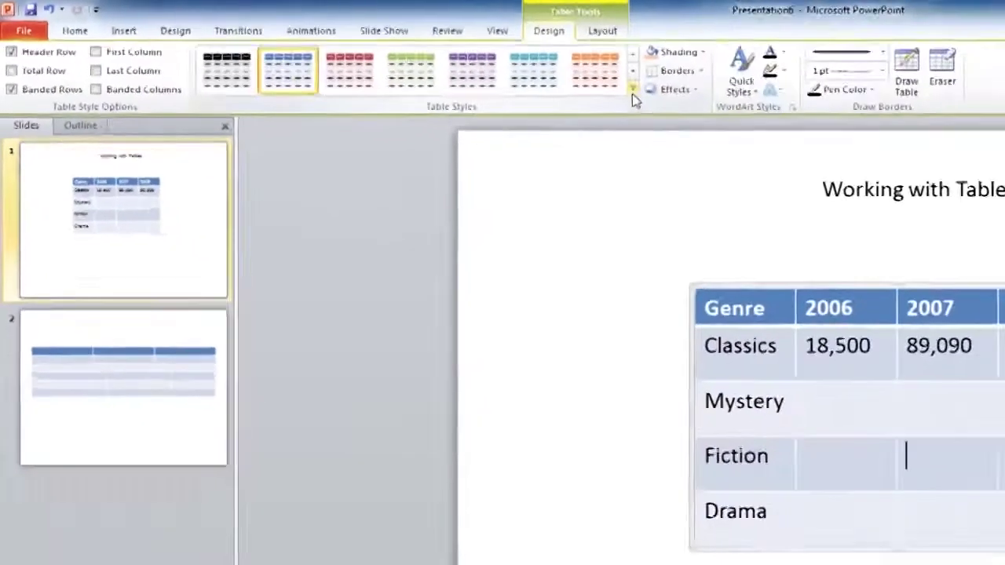
{"action": "left_click", "coordinate": [915, 129]}
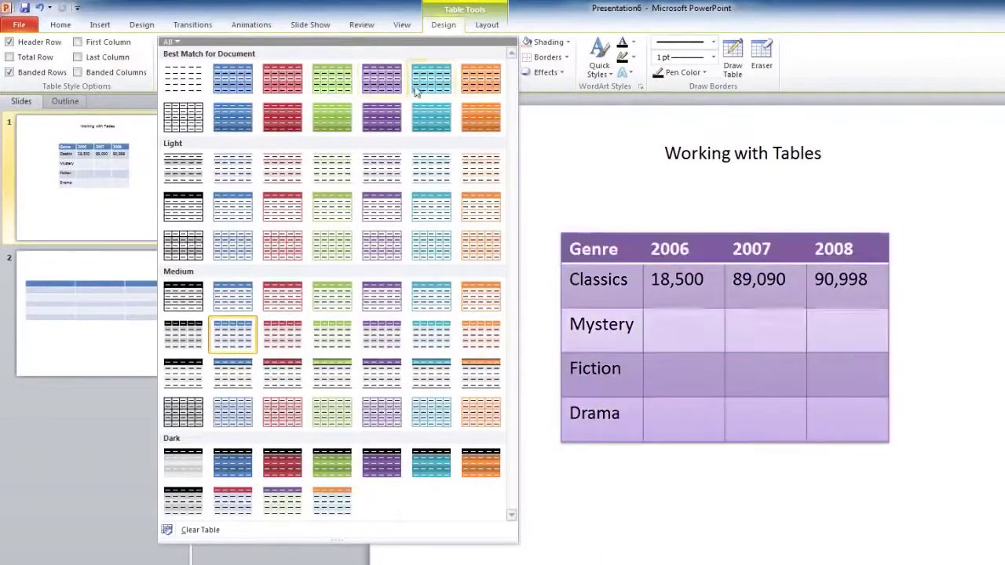
{"action": "left_click", "coordinate": [431, 91]}
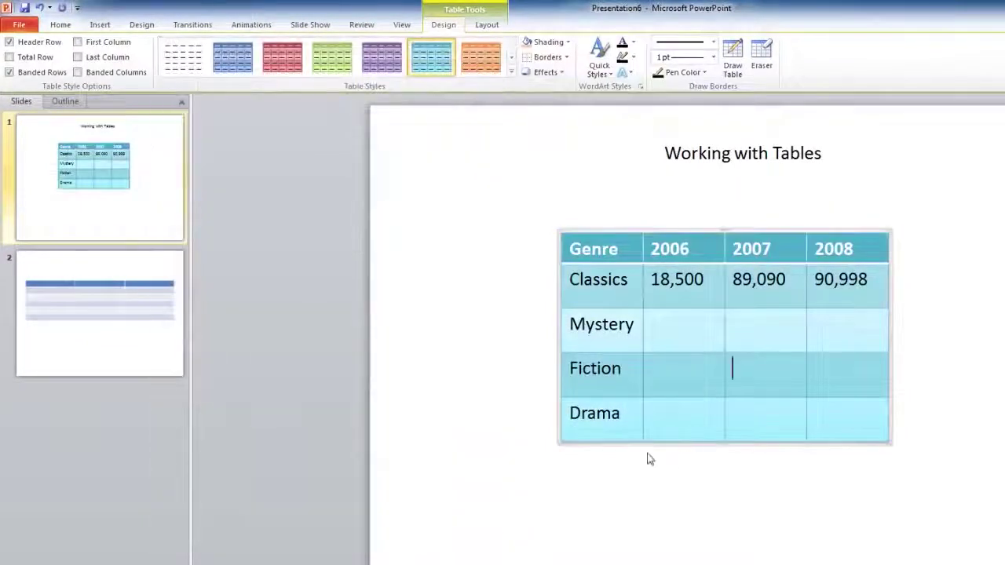
{"action": "left_click", "coordinate": [713, 464]}
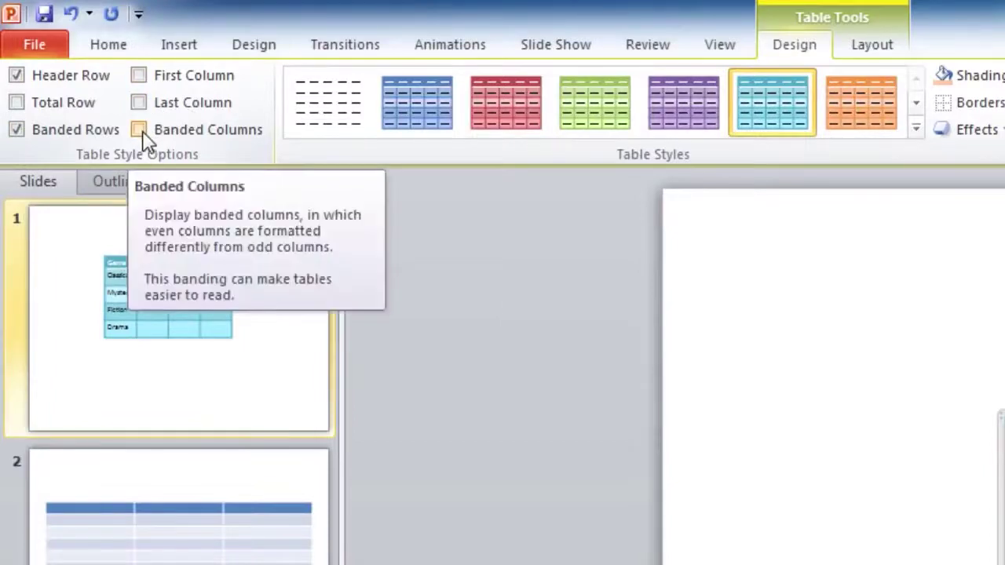
- Turn on Total Row and First Column, try Banded Columns, and turn off Banded Rows
{"action": "left_click", "coordinate": [50, 107]}
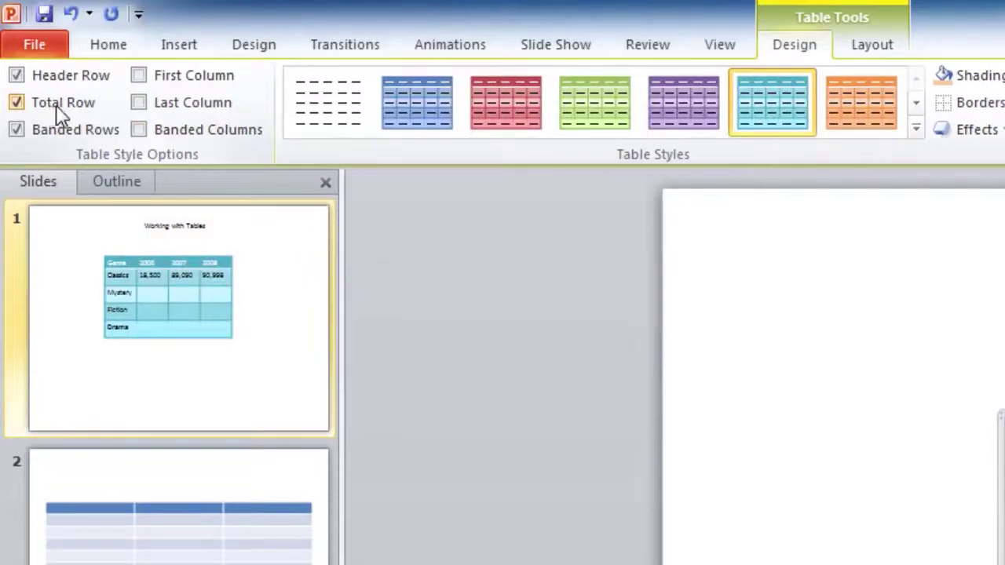
{"action": "left_click", "coordinate": [154, 82]}
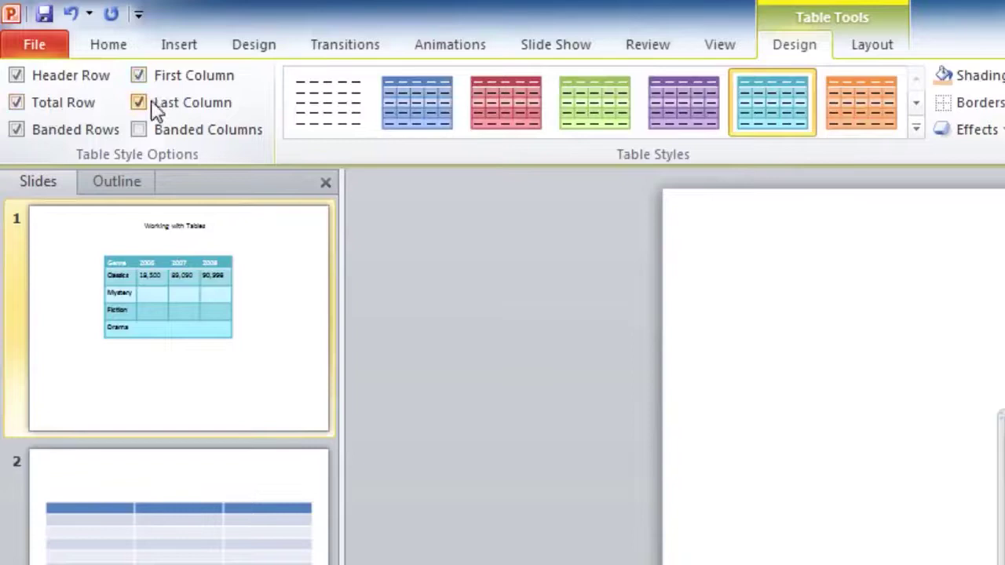
{"action": "left_click", "coordinate": [157, 135]}
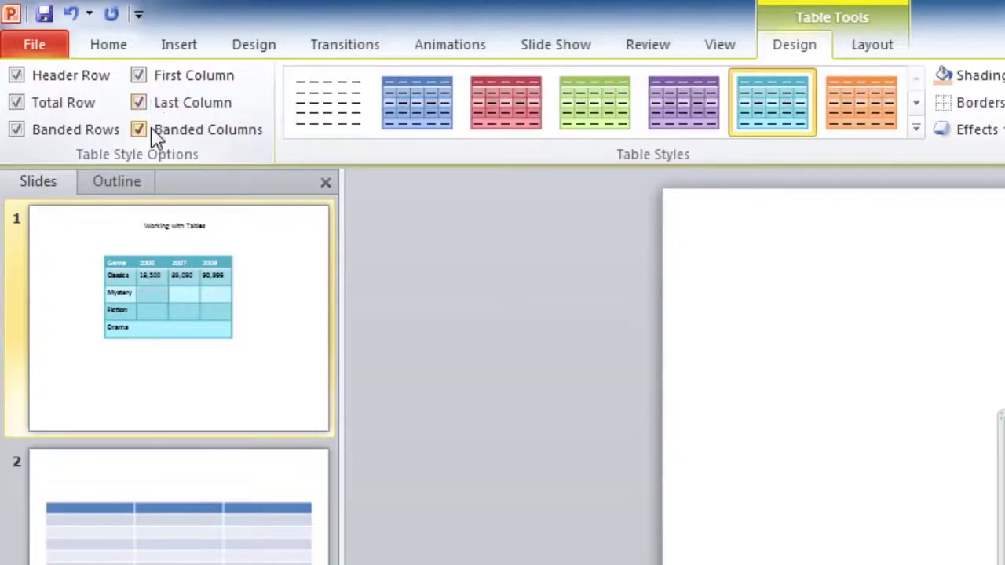
{"action": "left_click", "coordinate": [157, 135]}
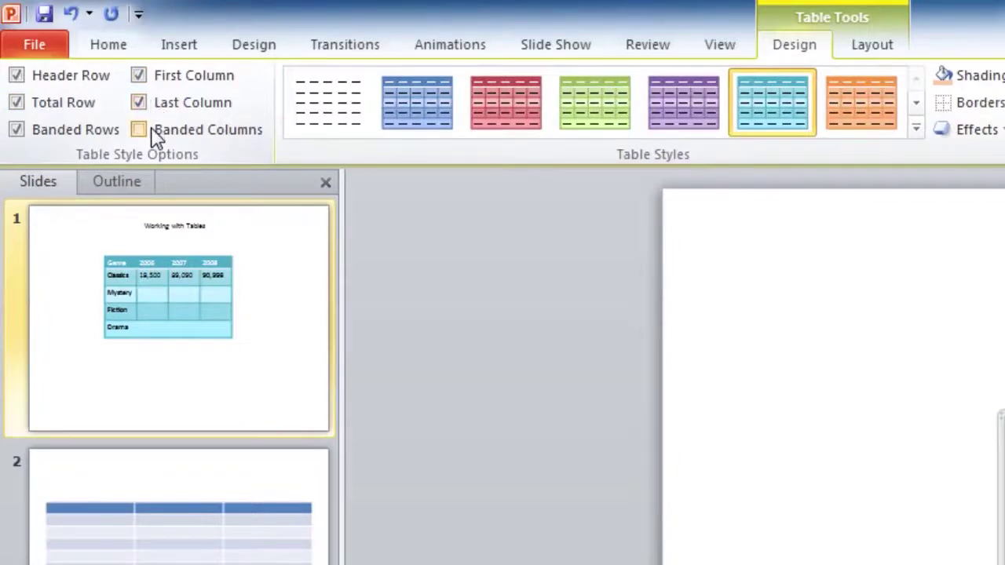
{"action": "left_click", "coordinate": [67, 140]}
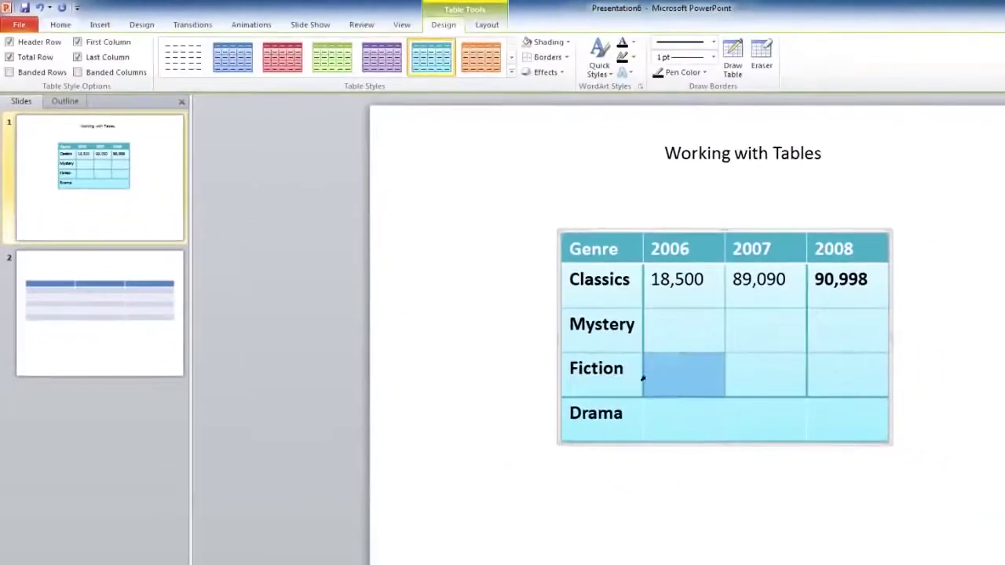
- Select every cell of the Genre table
{"action": "left_click_drag", "start_coordinate": [642, 378], "coordinate": [701, 448]}
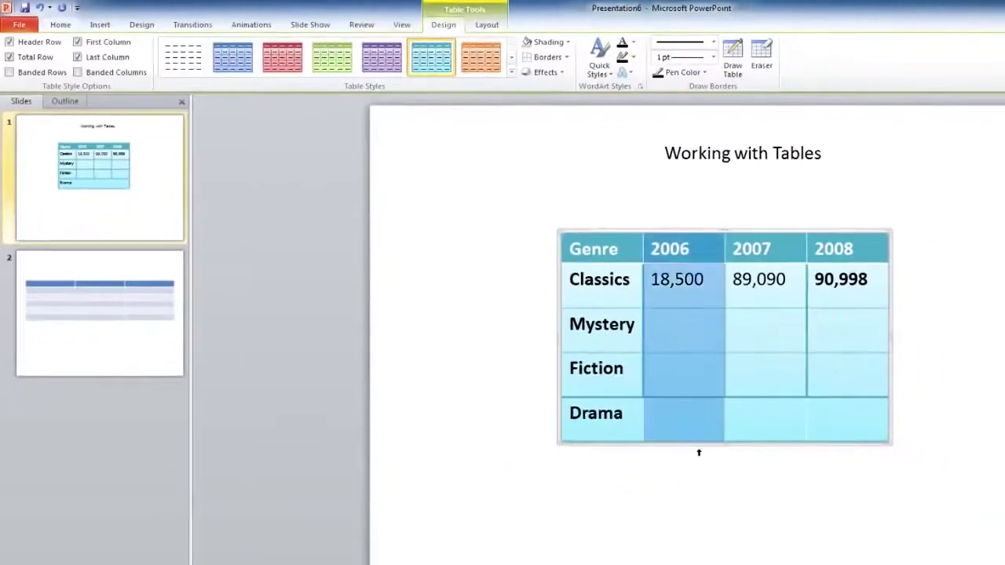
{"action": "left_click", "coordinate": [717, 447]}
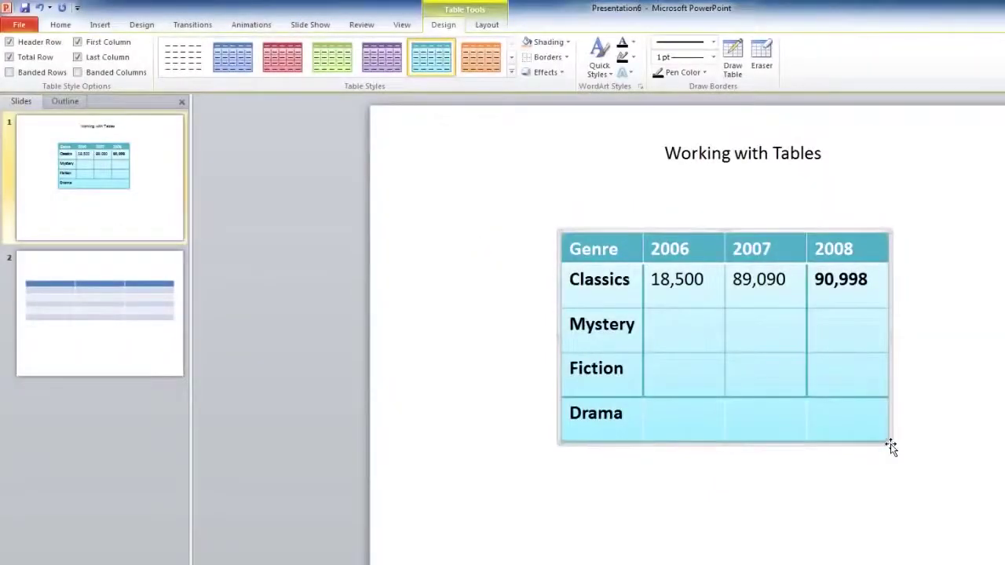
{"action": "mouse_move", "coordinate": [590, 250]}
{"action": "left_mouse_down"}
{"action": "mouse_move", "coordinate": [744, 321]}
{"action": "mouse_move", "coordinate": [881, 409]}
{"action": "left_mouse_up"}
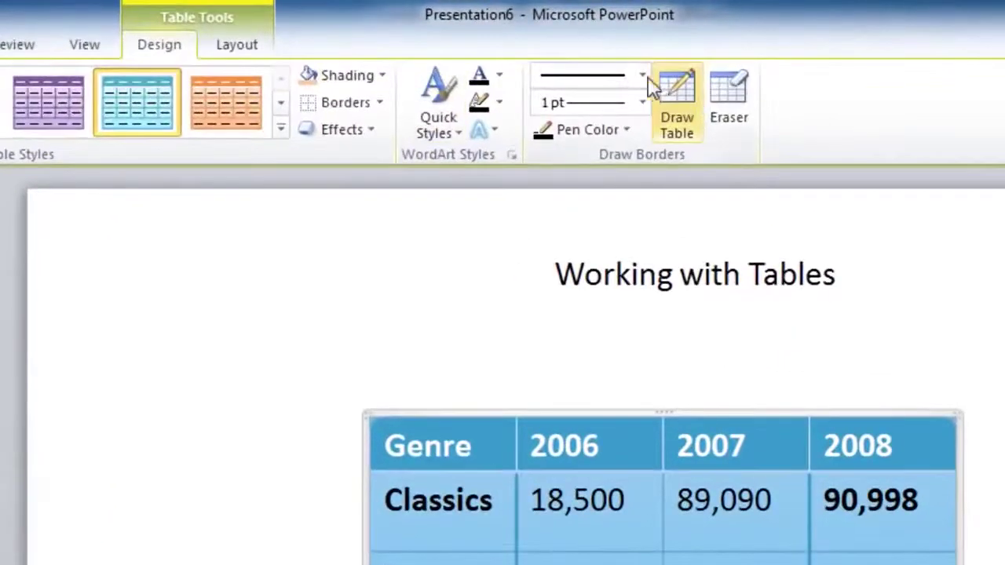
- Apply 4½ pt dash-dot borders to all cells of the table
{"action": "left_click", "coordinate": [642, 77]}
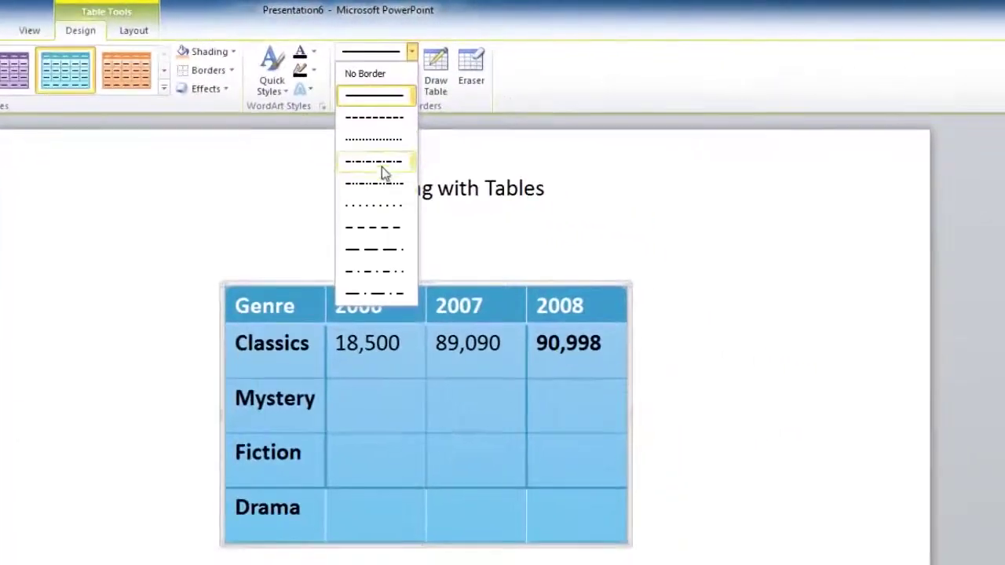
{"action": "left_click", "coordinate": [381, 181]}
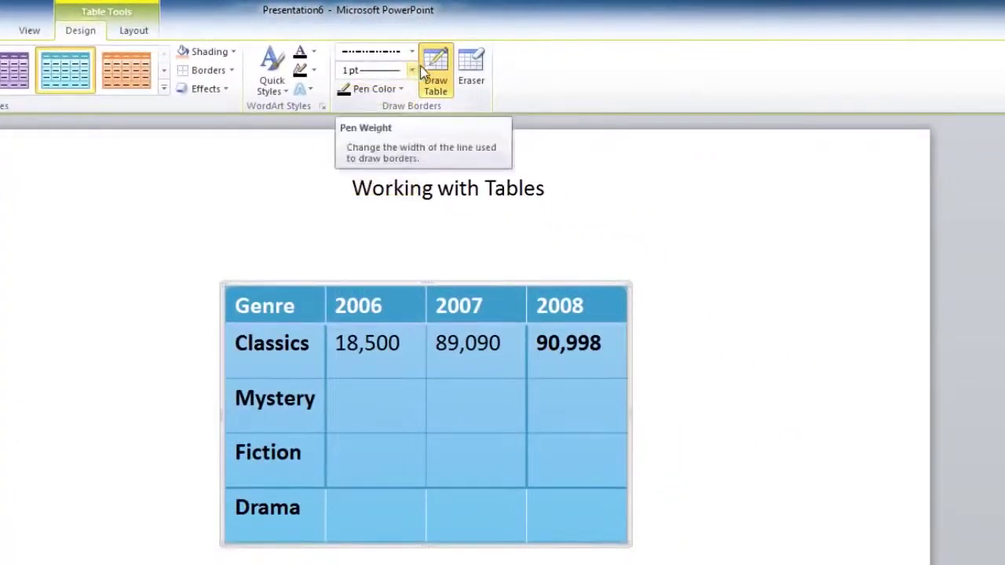
{"action": "left_click", "coordinate": [412, 71]}
{"action": "left_click", "coordinate": [376, 247]}
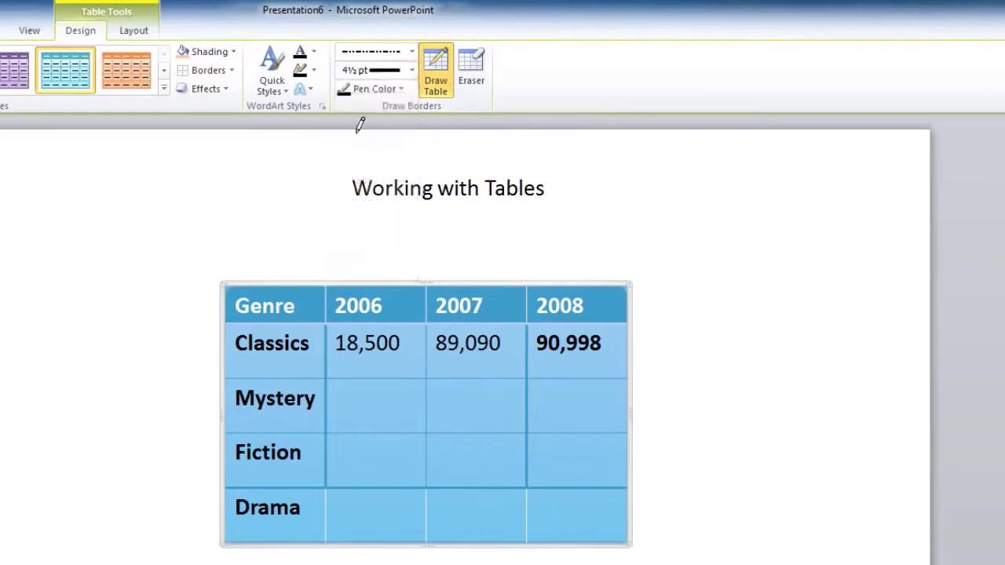
{"action": "left_click", "coordinate": [231, 71]}
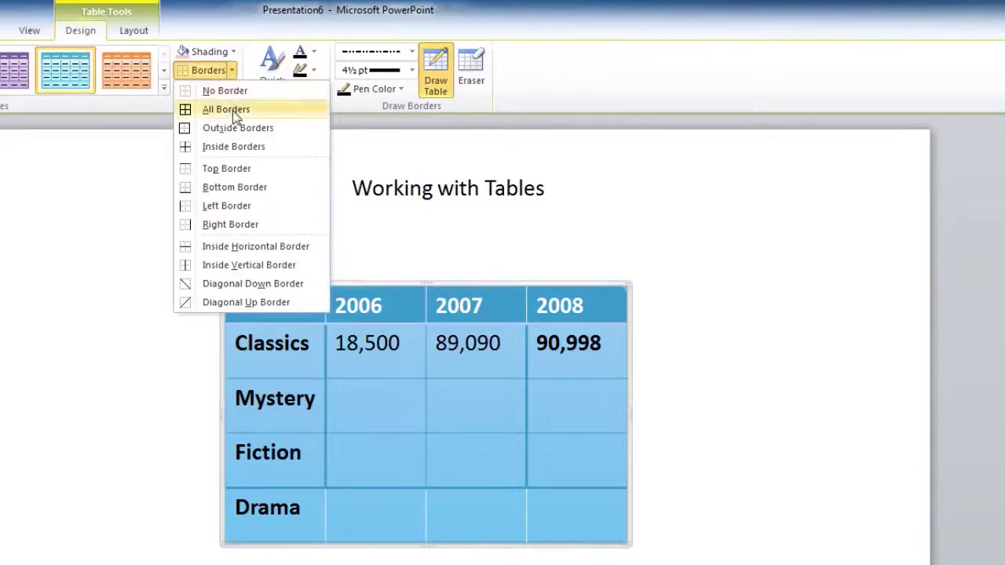
{"action": "left_click", "coordinate": [233, 111]}
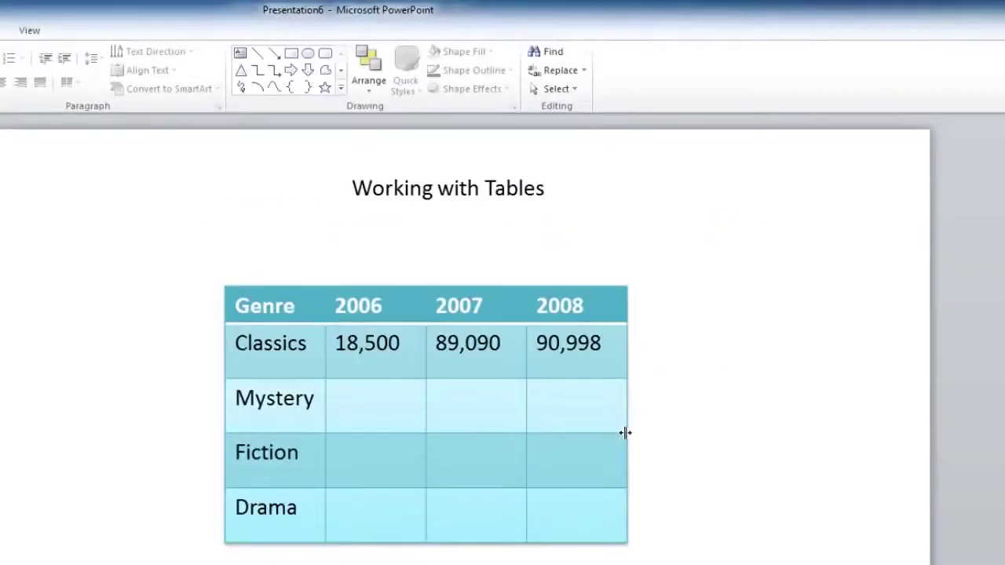
- Reselect the table and browse the Table Styles gallery without changing the style
{"action": "left_click", "coordinate": [620, 435]}
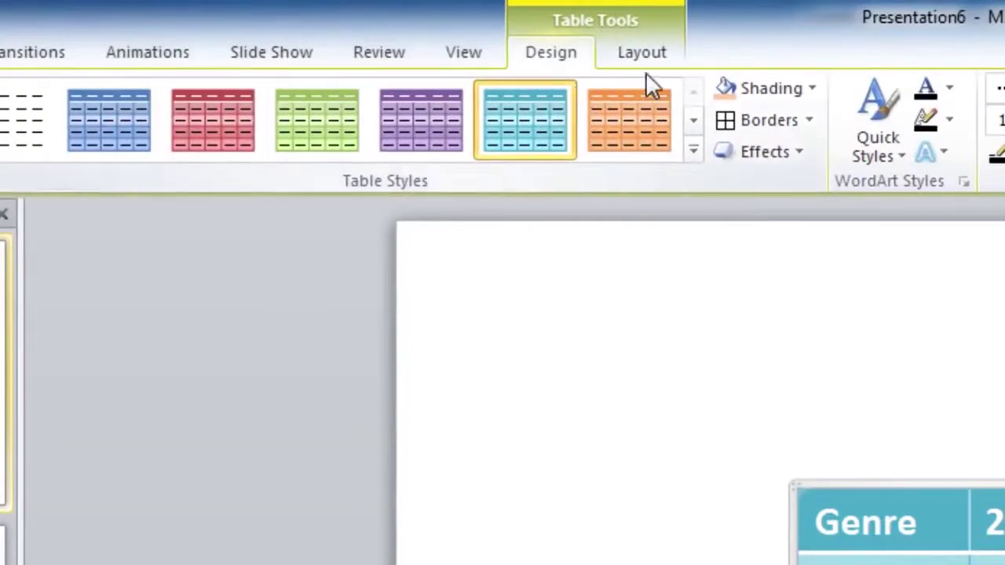
{"action": "left_click", "coordinate": [693, 150]}
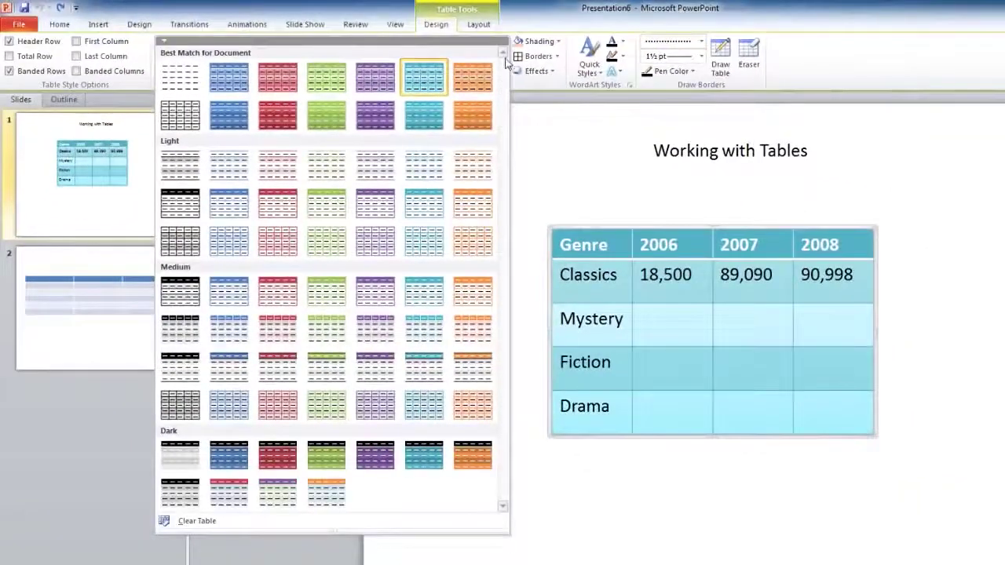
{"action": "key", "text": "Escape"}
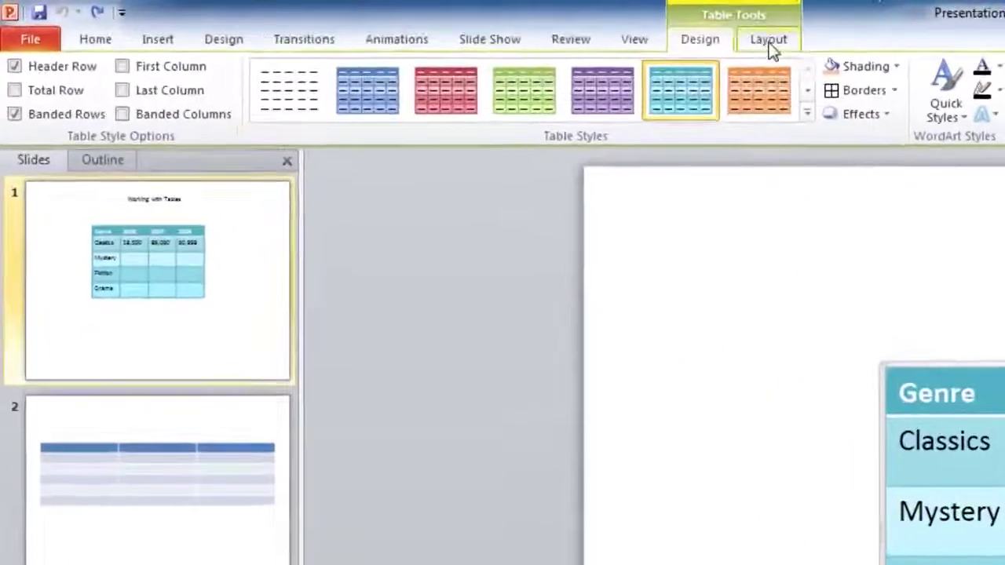
- Look at the Split Cells options from the table layout tools, then cancel without splitting
{"action": "left_click", "coordinate": [769, 44]}
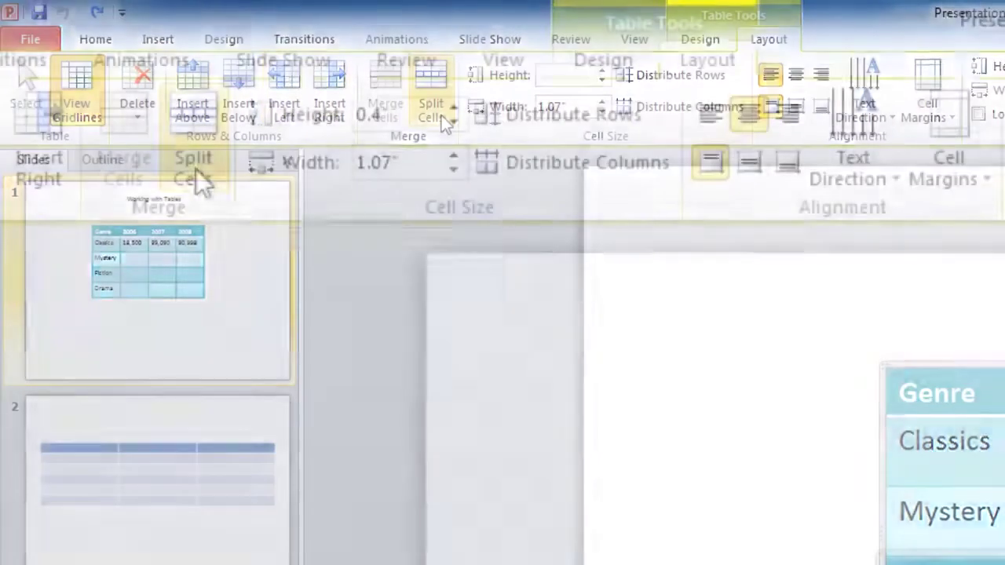
{"action": "left_click", "coordinate": [441, 115]}
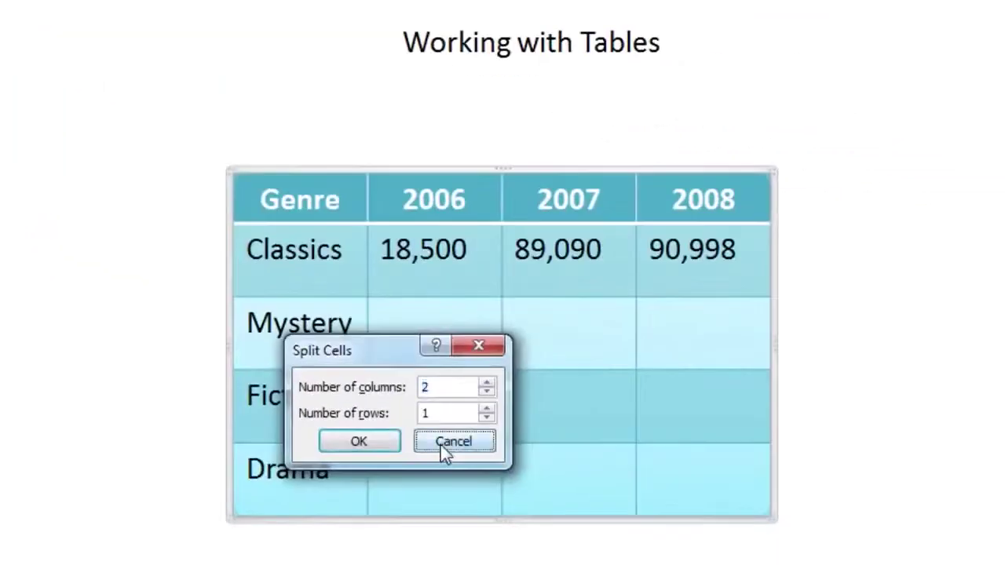
{"action": "left_click", "coordinate": [448, 449]}
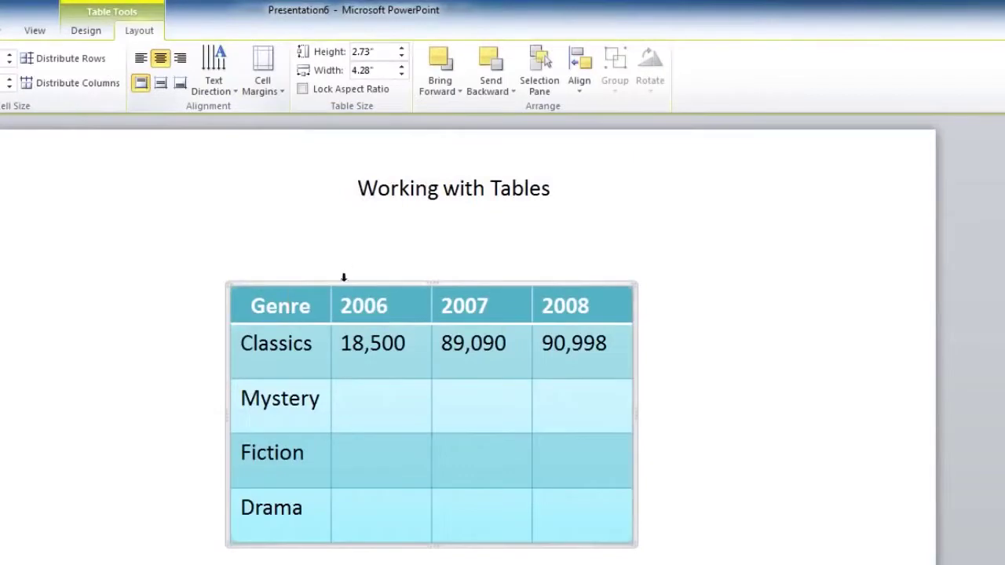
- Center the 2006 heading in its cell and rotate its text 90 degrees
{"action": "left_click", "coordinate": [355, 307]}
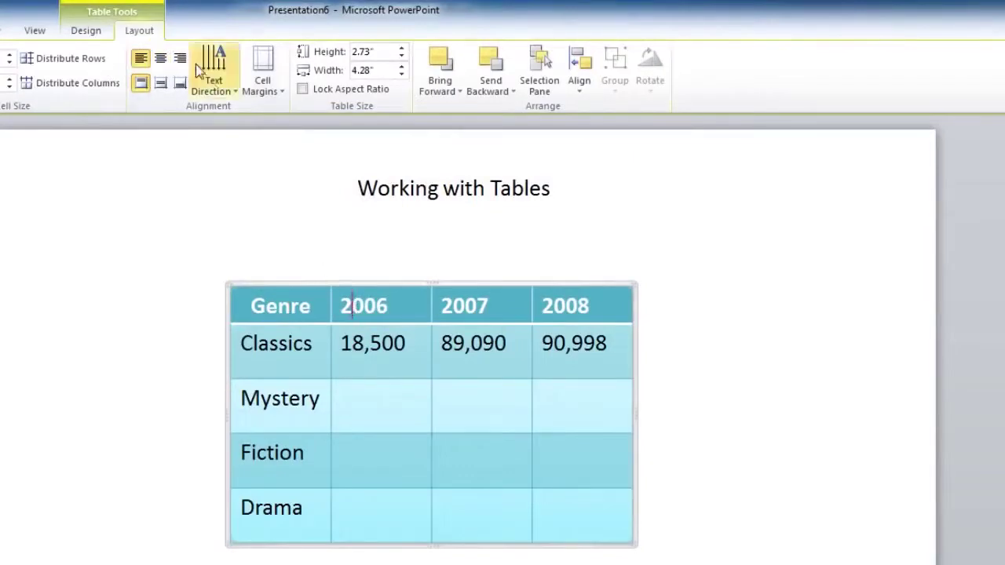
{"action": "left_click", "coordinate": [161, 58]}
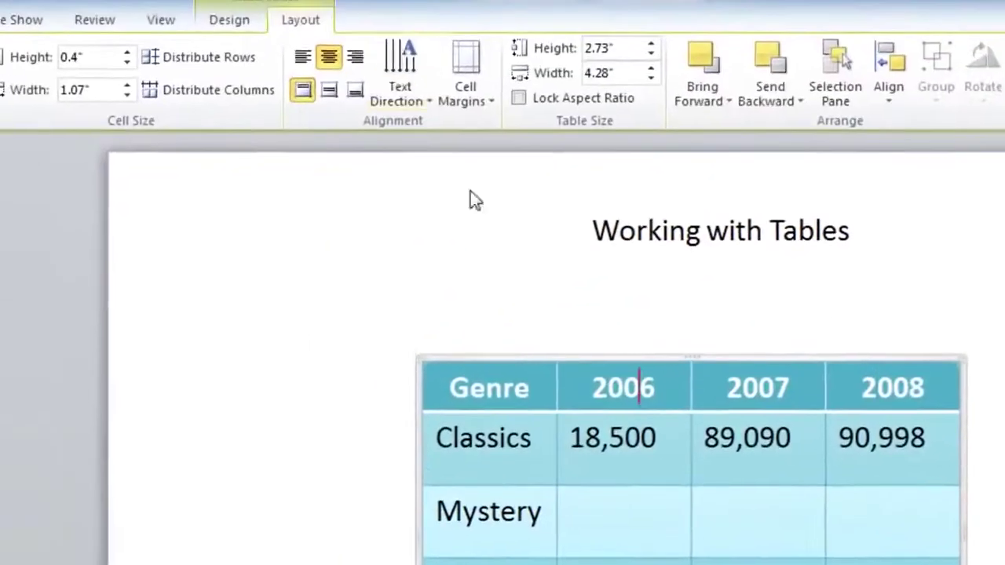
{"action": "left_click", "coordinate": [420, 96]}
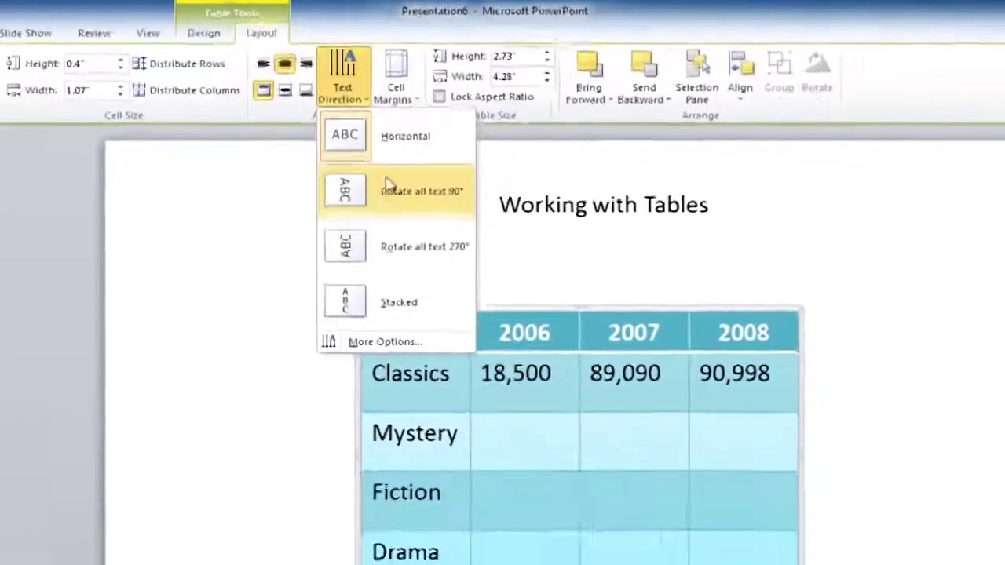
{"action": "left_click", "coordinate": [359, 182]}
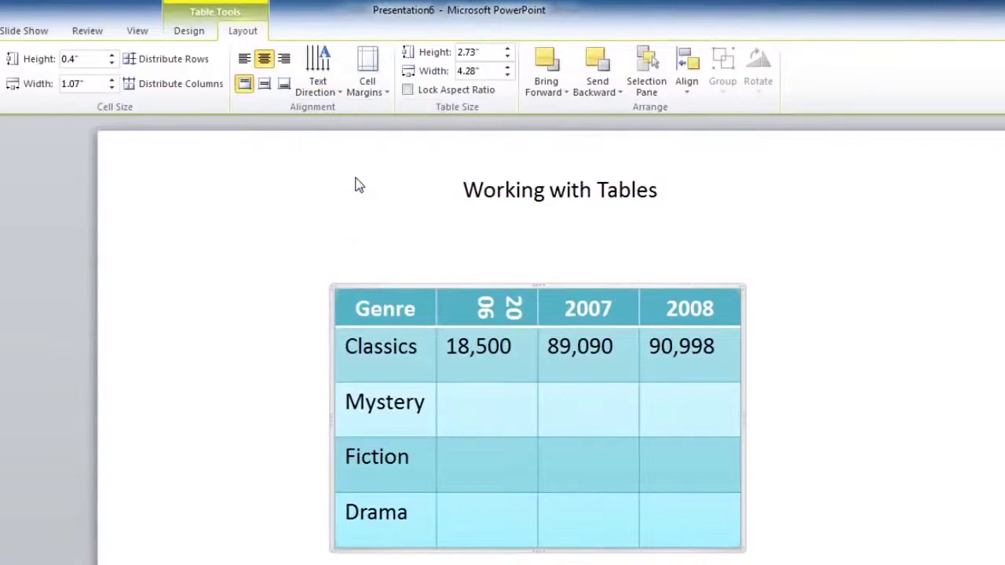
{"action": "left_click", "coordinate": [322, 69]}
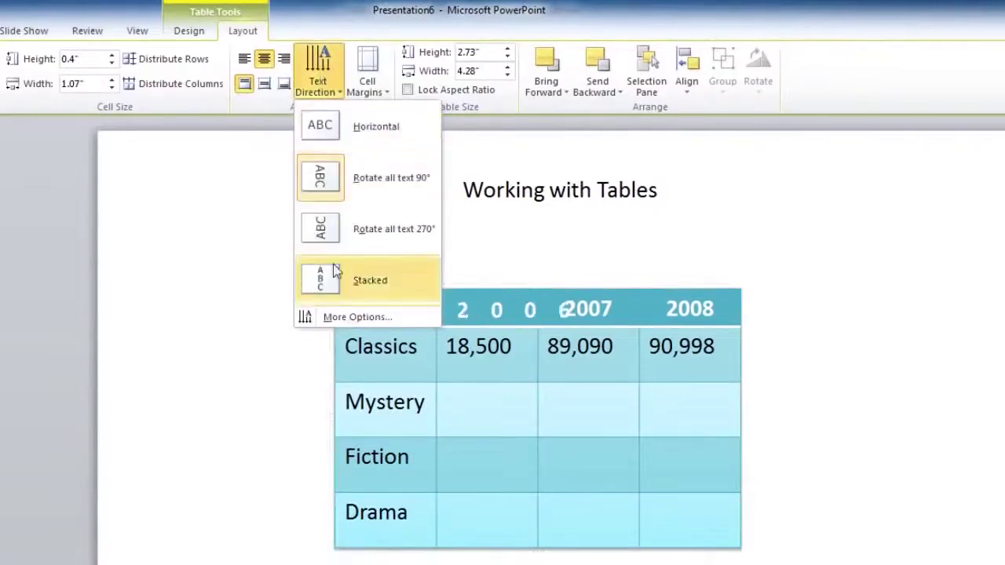